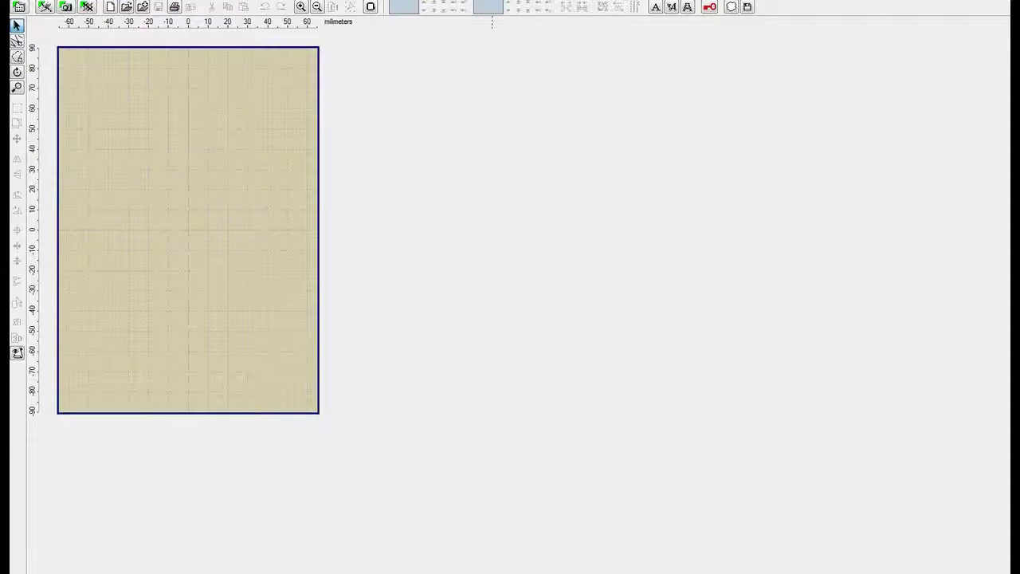
- Switch to the OnPointSwirls folder window and look through its letter and Background design files before returning to the embroidery editor
{"action": "mouse_move", "coordinate": [86, 570]}
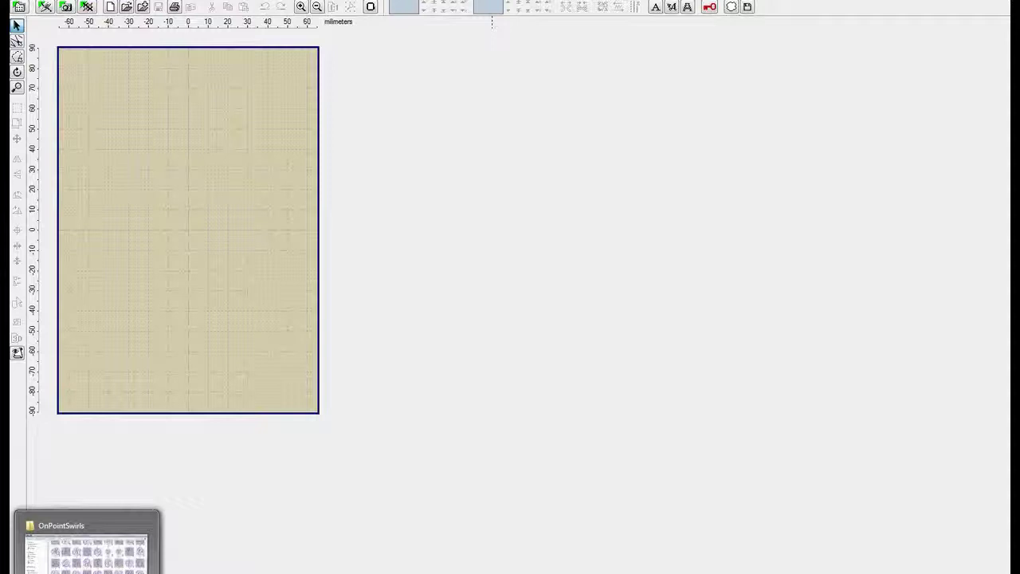
{"action": "left_click", "coordinate": [86, 558]}
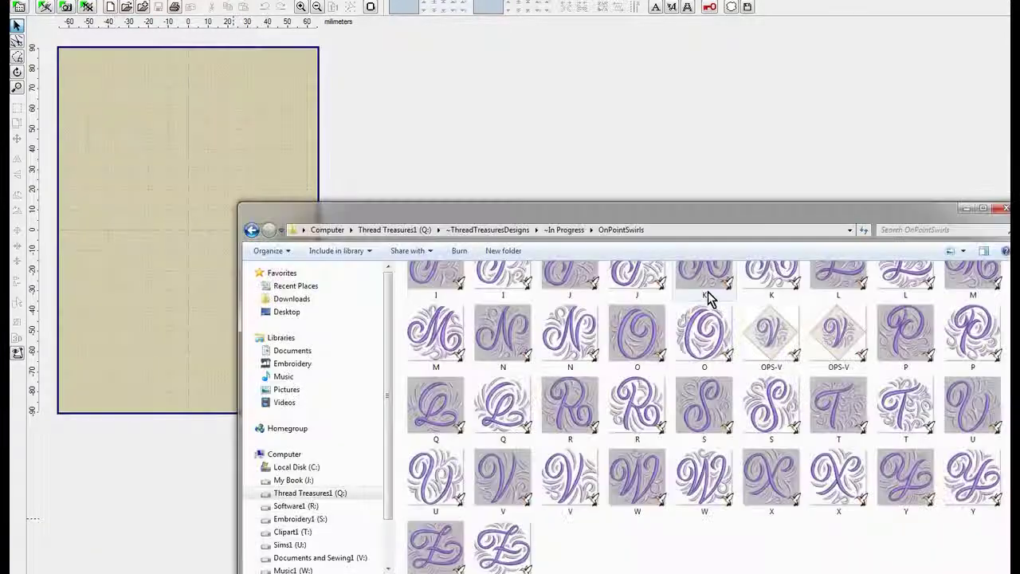
{"action": "scroll", "coordinate": [1003, 430], "scroll_direction": "up", "scroll_amount": 5}
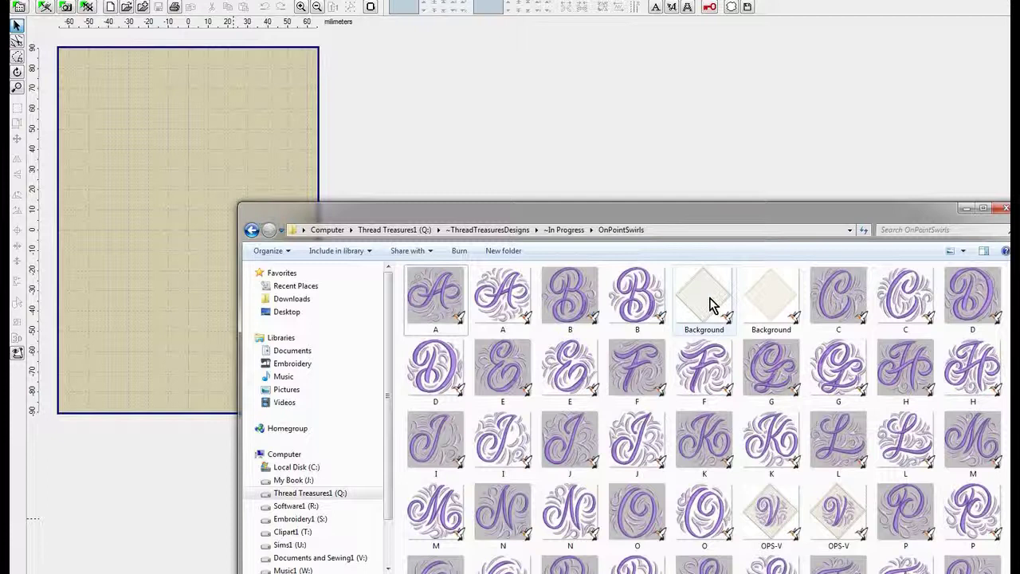
{"action": "mouse_move", "coordinate": [712, 306]}
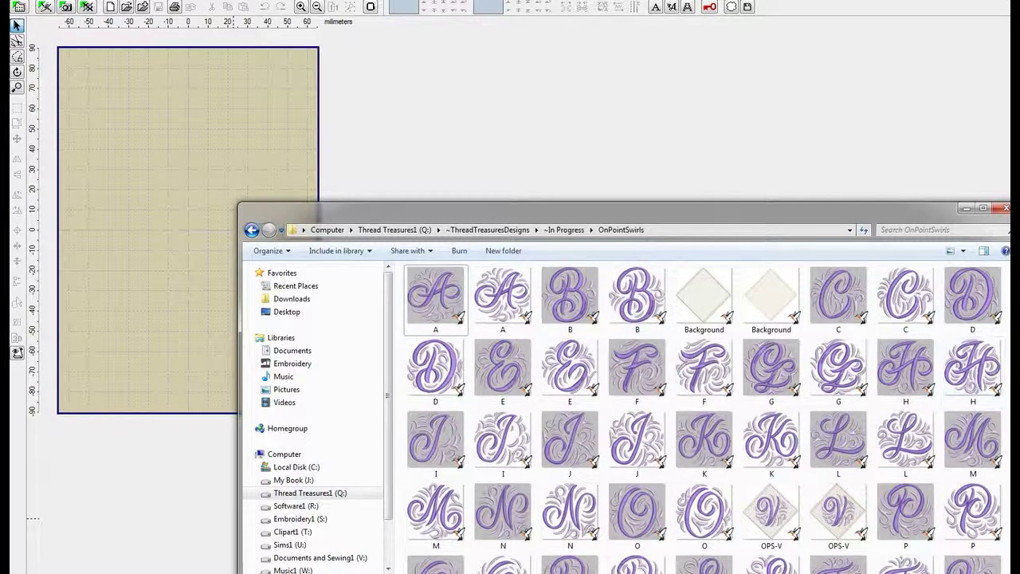
{"action": "scroll", "coordinate": [994, 370], "scroll_direction": "down", "scroll_amount": 3}
{"action": "scroll", "coordinate": [701, 414], "scroll_direction": "down", "scroll_amount": 2}
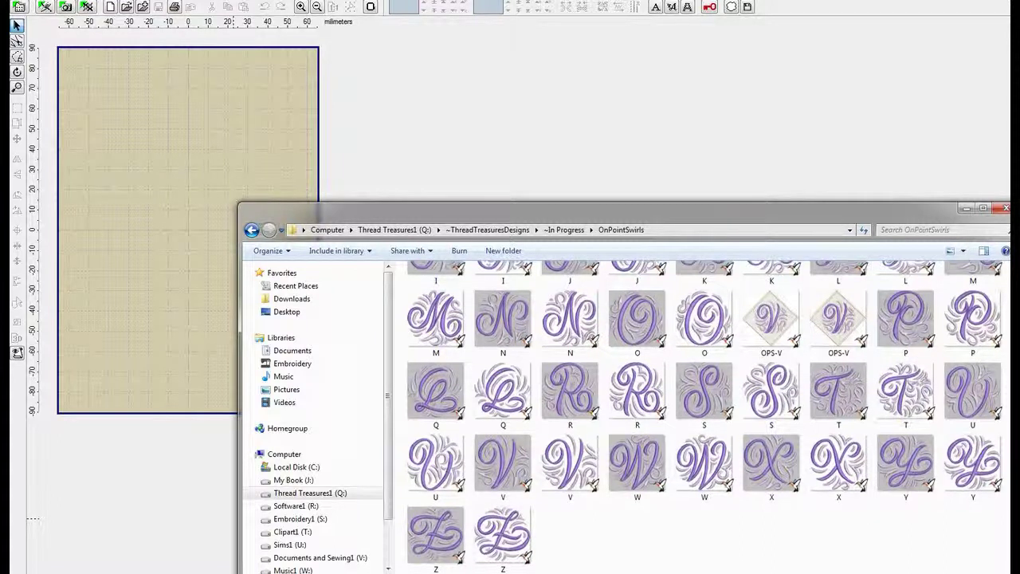
{"action": "left_click", "coordinate": [969, 185]}
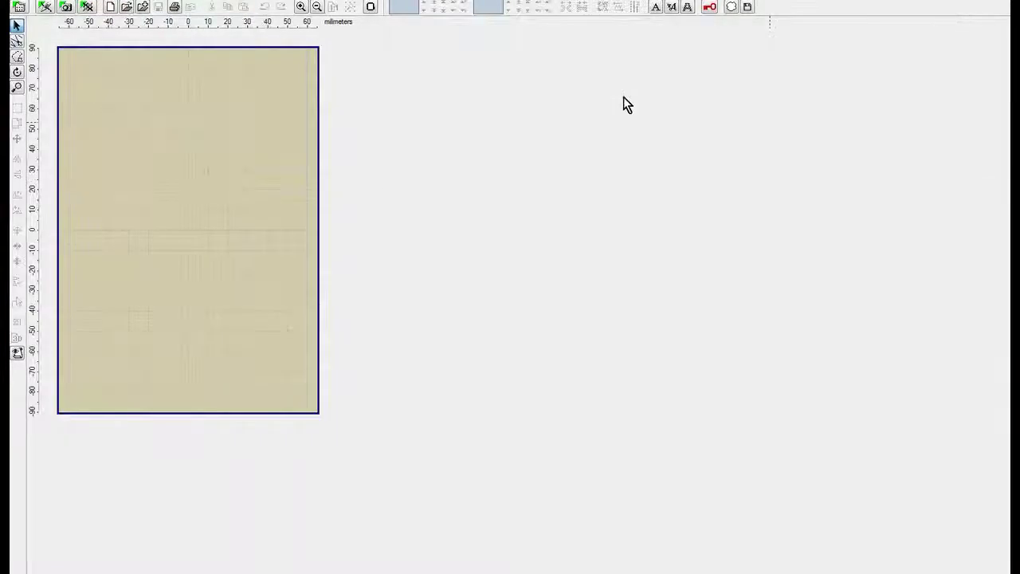
- Open the Background design from the OnPointSwirls folder in the empty workspace
{"action": "left_click", "coordinate": [14, 3]}
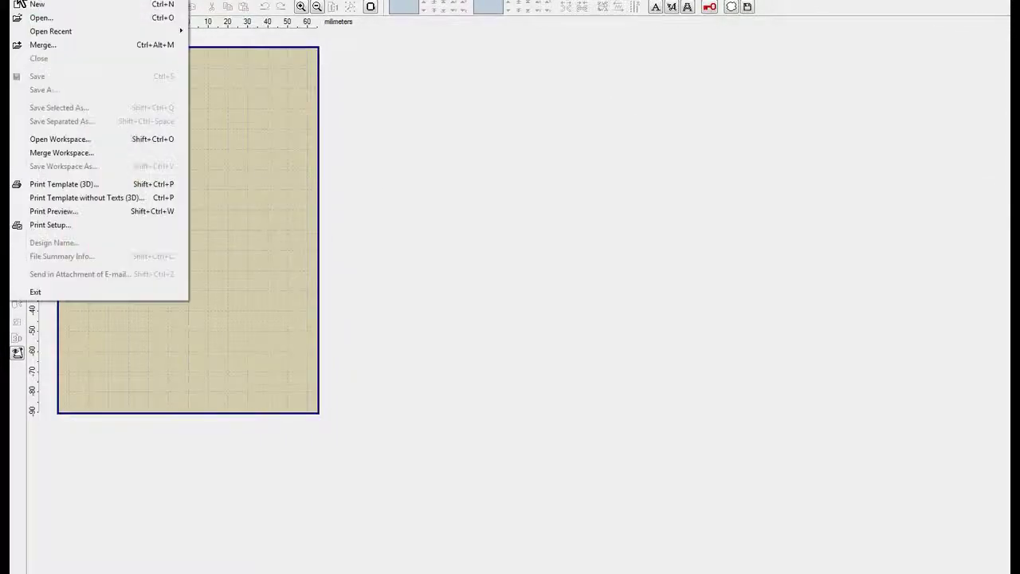
{"action": "left_click", "coordinate": [43, 45]}
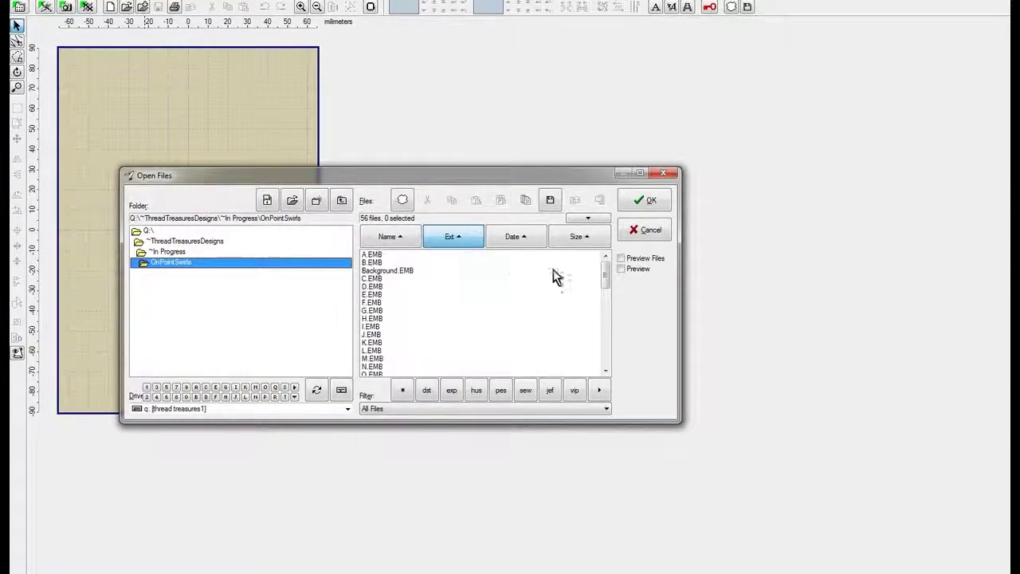
{"action": "left_click_drag", "start_coordinate": [607, 275], "coordinate": [606, 329]}
{"action": "double_click", "coordinate": [392, 303]}
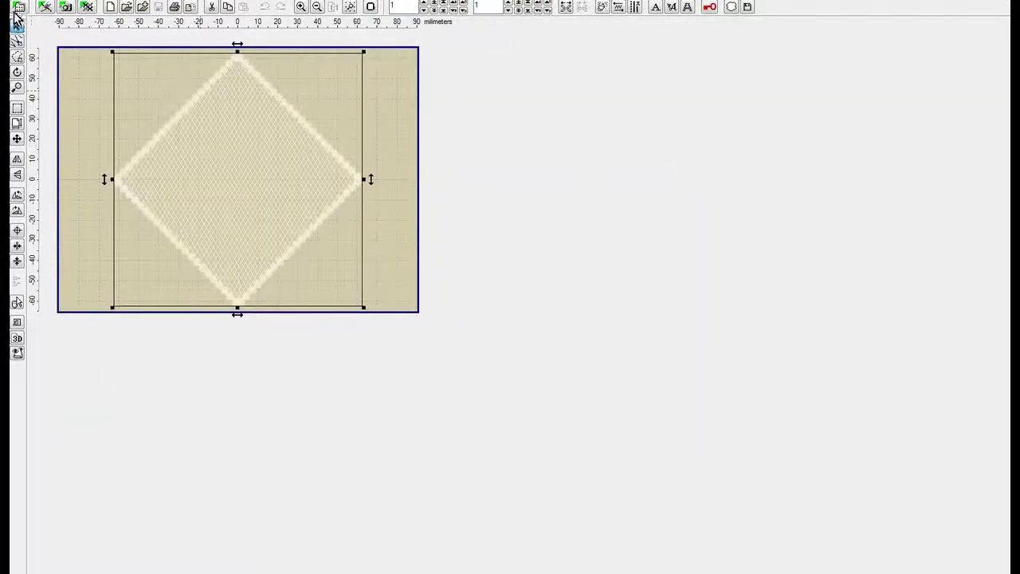
- Merge the letter A design from the OnPointSwirls folder onto the diamond background
{"action": "left_click", "coordinate": [18, 6]}
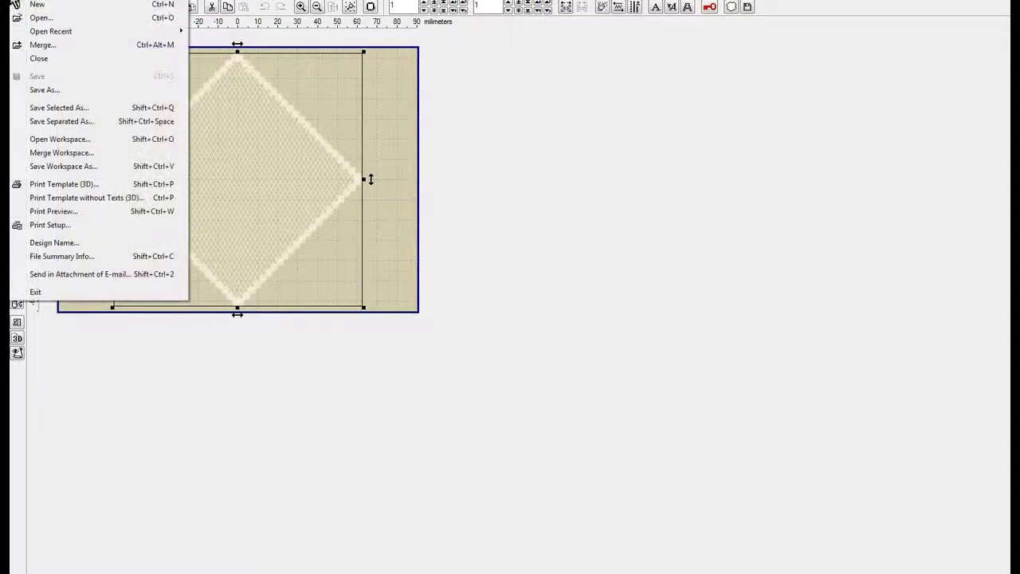
{"action": "left_click", "coordinate": [38, 45]}
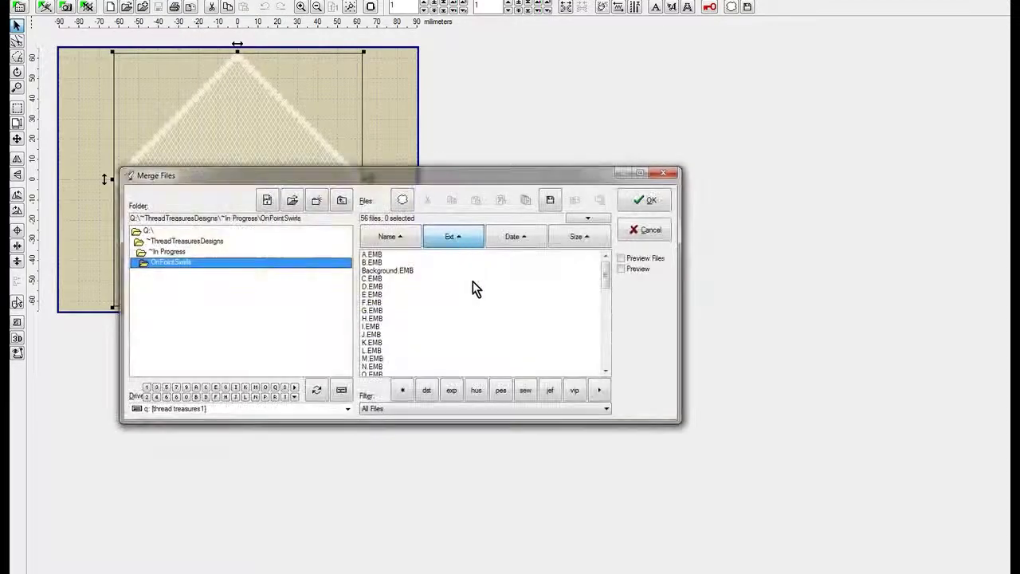
{"action": "left_click_drag", "start_coordinate": [607, 275], "coordinate": [600, 328]}
{"action": "double_click", "coordinate": [373, 263]}
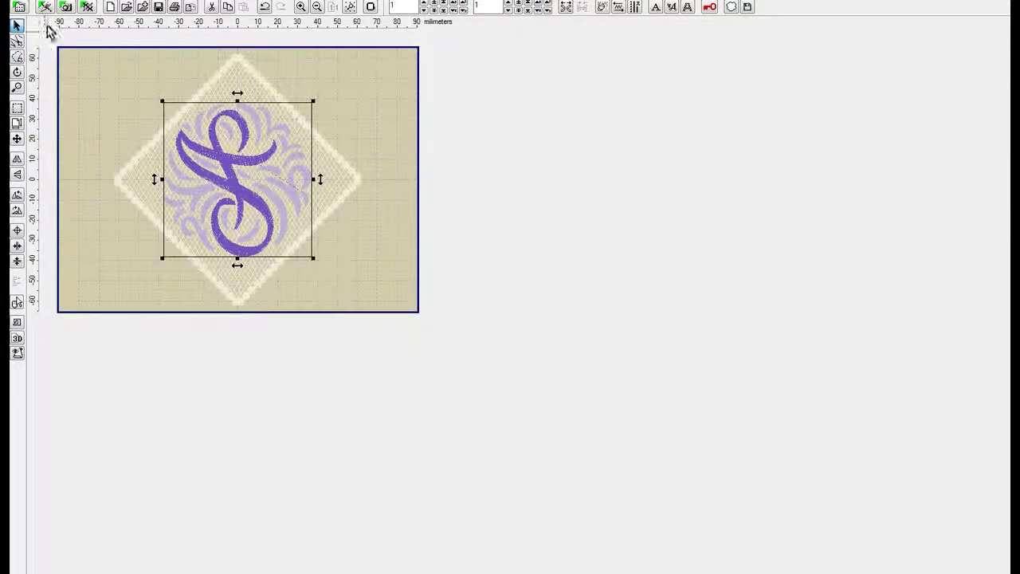
- Try rotating the merged letter A design right and centering it on both axes
{"action": "left_click", "coordinate": [74, 0]}
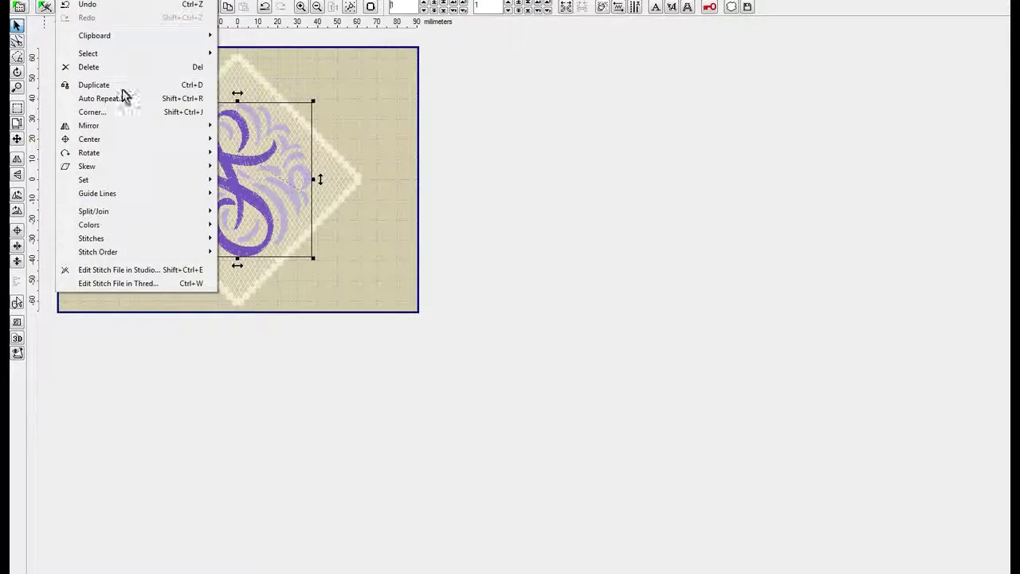
{"action": "mouse_move", "coordinate": [127, 150]}
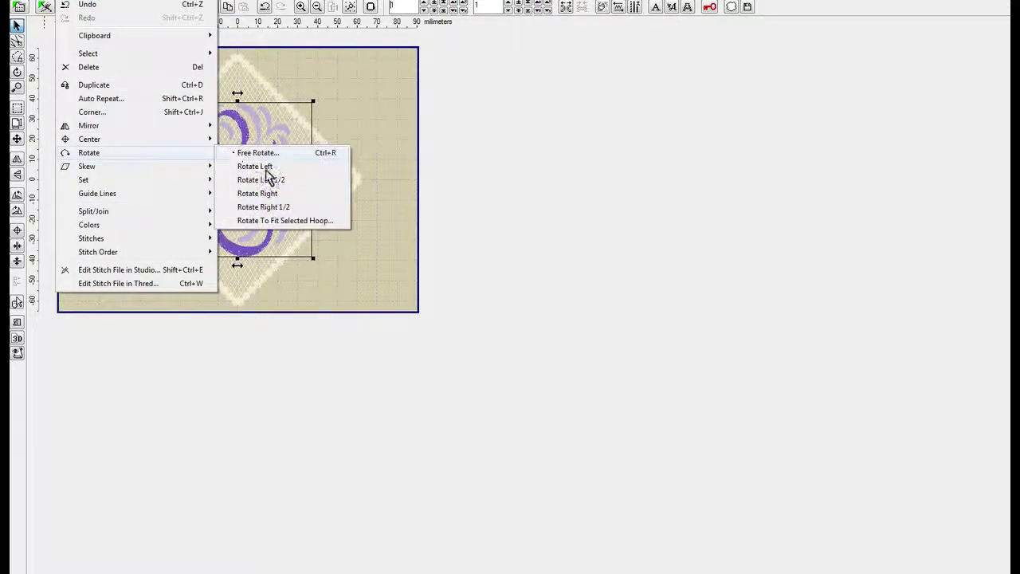
{"action": "left_click", "coordinate": [271, 194]}
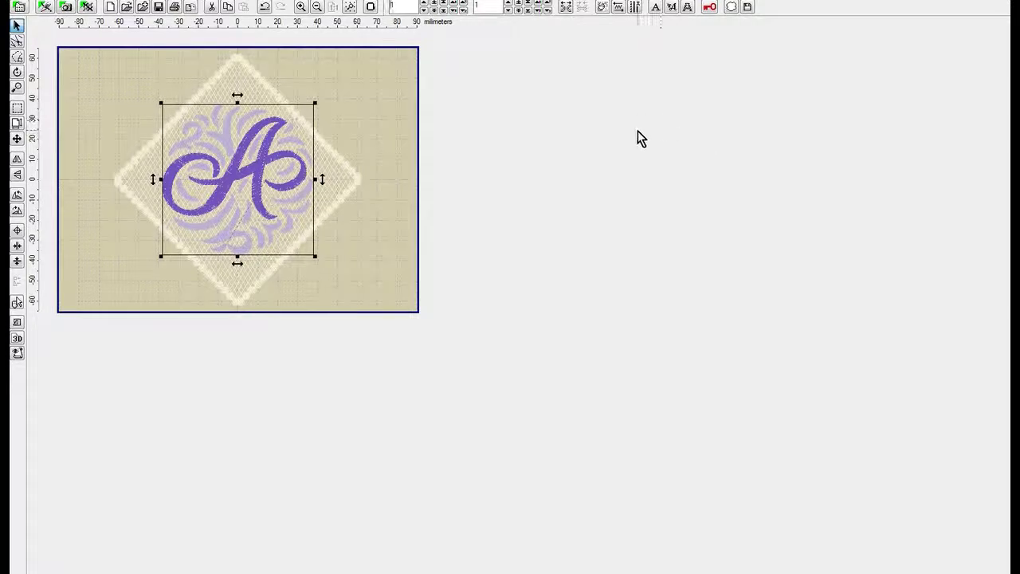
{"action": "left_click", "coordinate": [68, 6]}
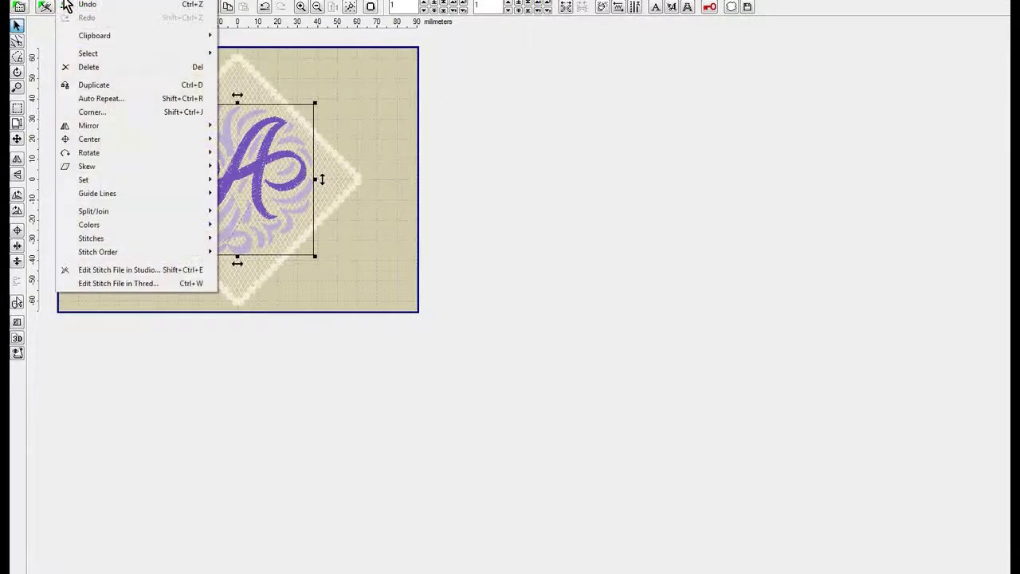
{"action": "mouse_move", "coordinate": [92, 141]}
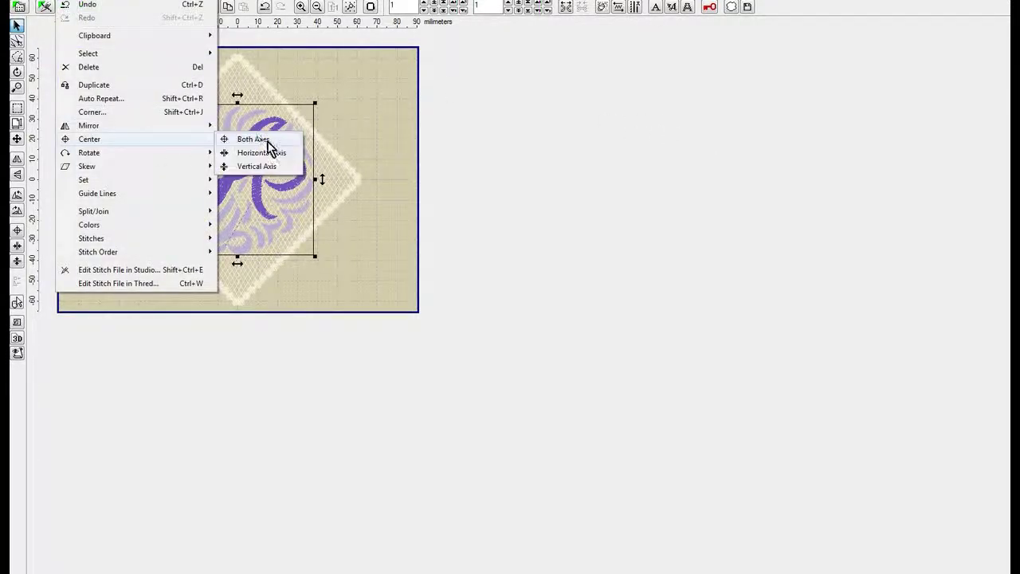
{"action": "left_click", "coordinate": [265, 140]}
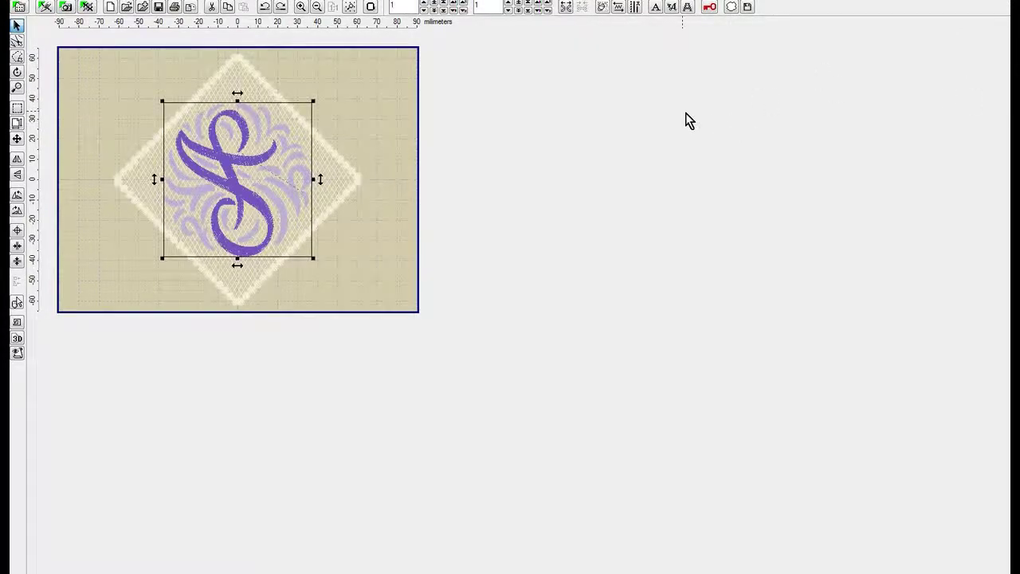
- Rotate the letter A design right so it stands upright on the diamond, and deselect it
{"action": "left_click", "coordinate": [70, 2]}
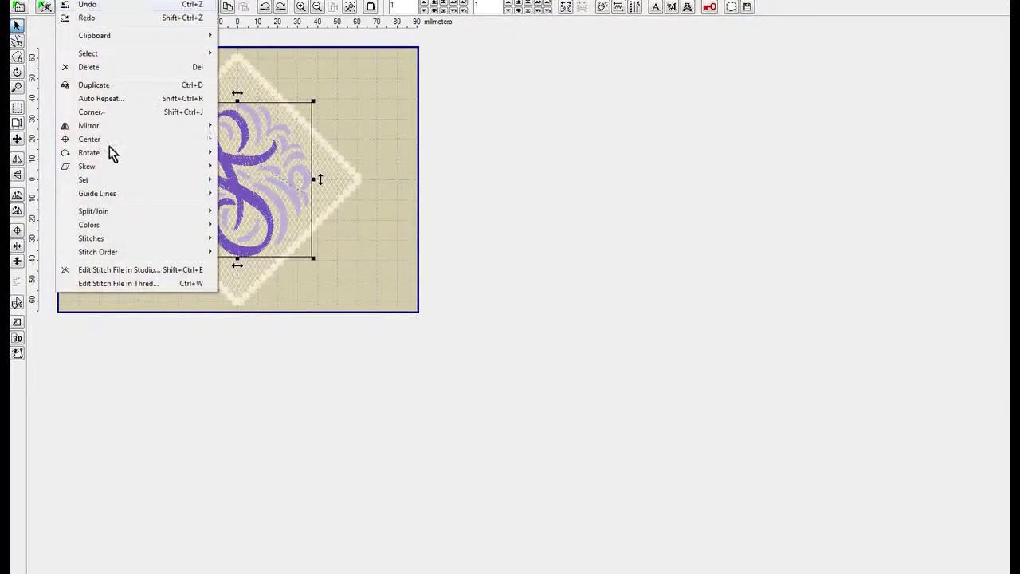
{"action": "mouse_move", "coordinate": [113, 139]}
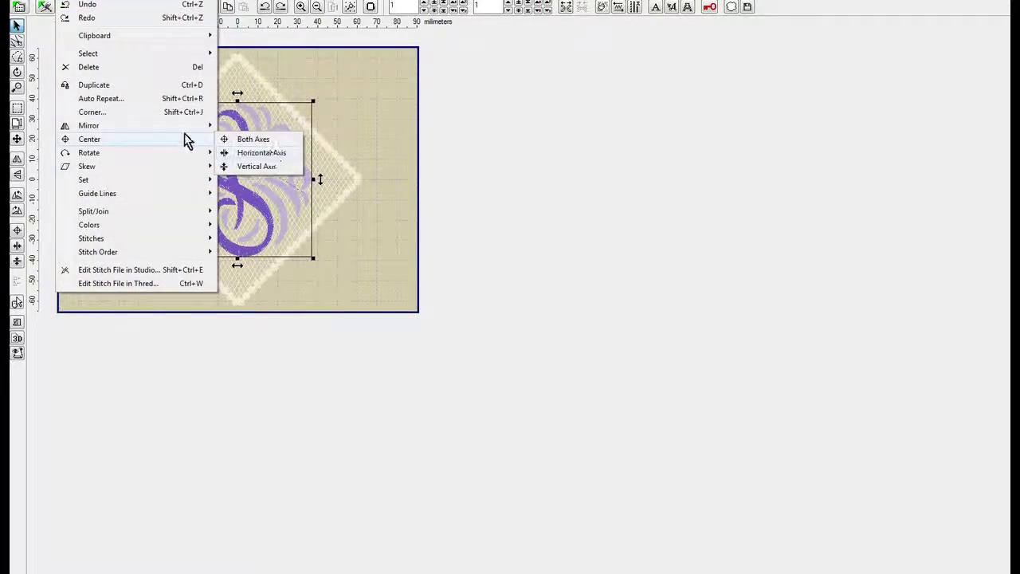
{"action": "mouse_move", "coordinate": [168, 155]}
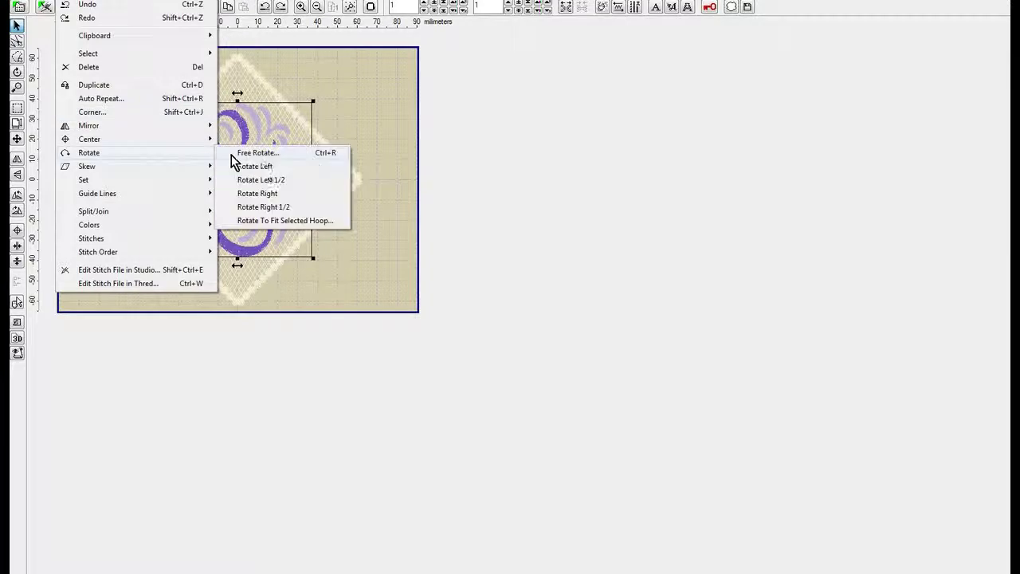
{"action": "left_click", "coordinate": [280, 195]}
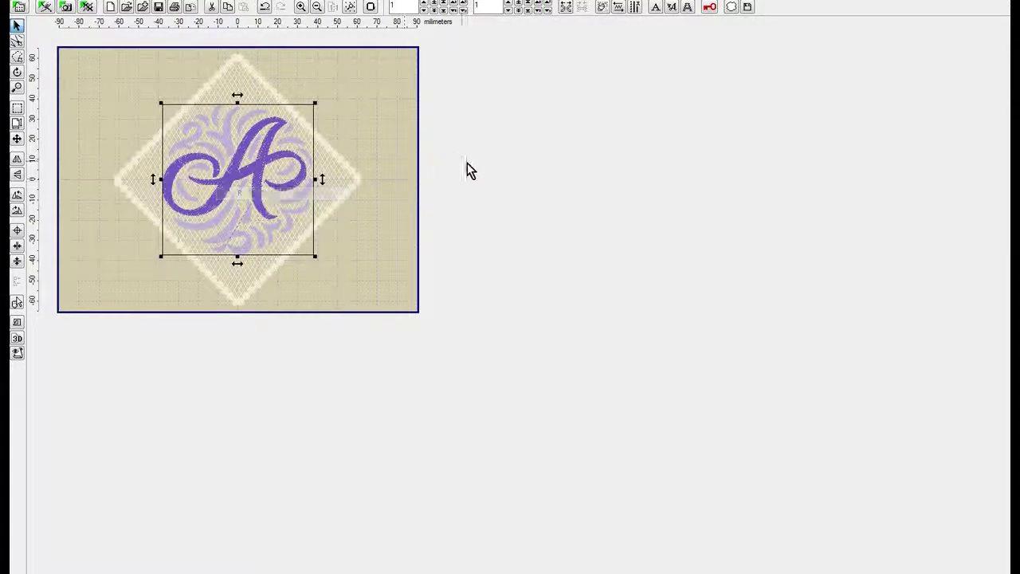
{"action": "left_click", "coordinate": [518, 156]}
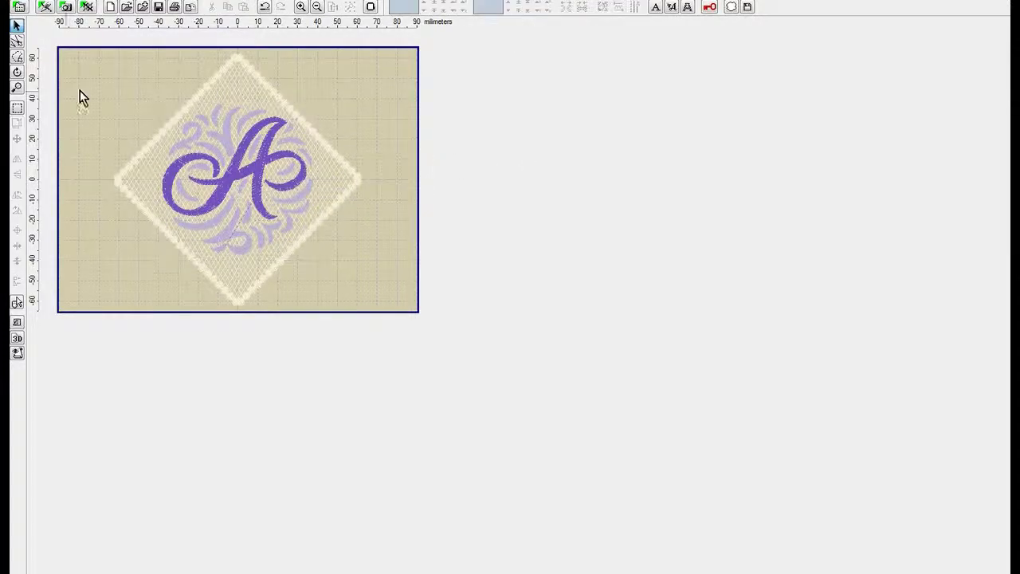
- Save the combined design as OPS-A in the OnPointSwirls folder, keeping the ten preselected formats including PES, DST, EXP, HUS, JEF and VP3
{"action": "left_click", "coordinate": [18, 6]}
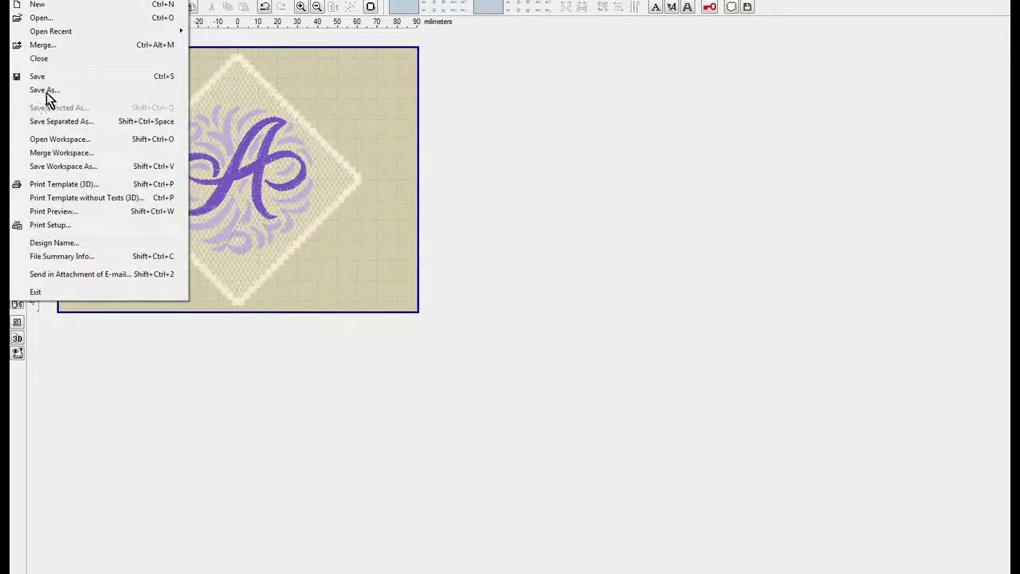
{"action": "left_click", "coordinate": [50, 95]}
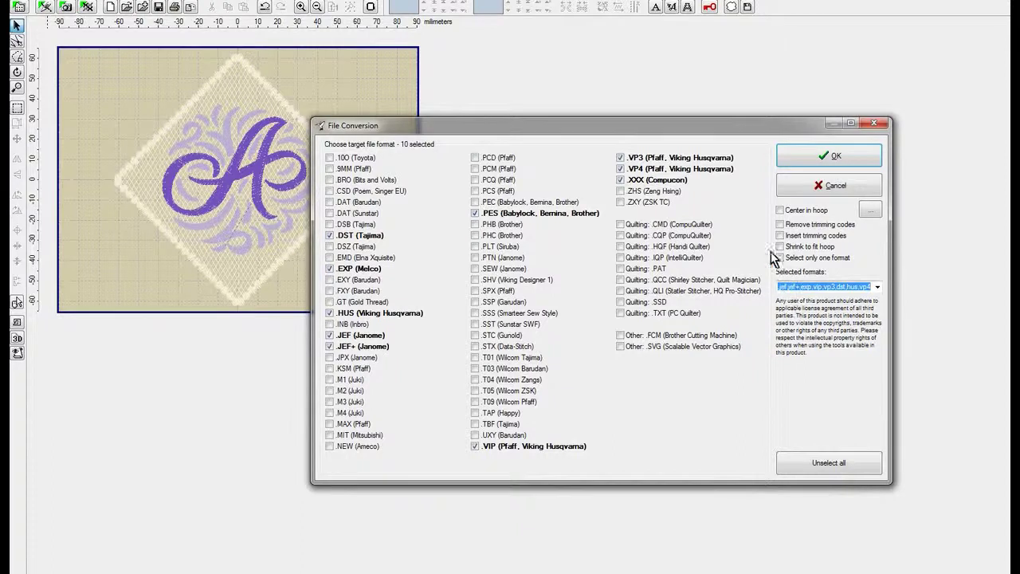
{"action": "left_click", "coordinate": [828, 156]}
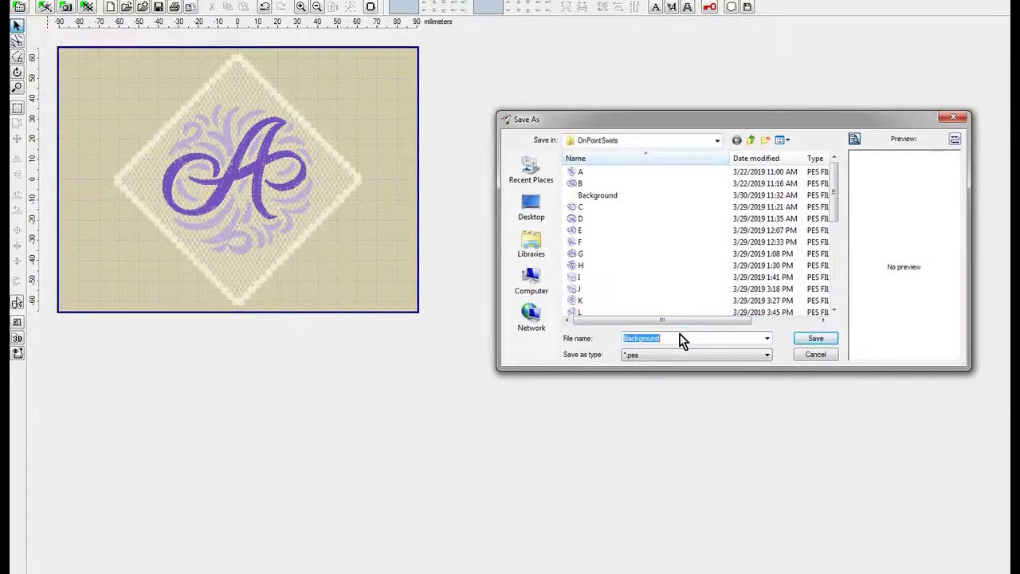
{"action": "type", "text": "OPS-"}
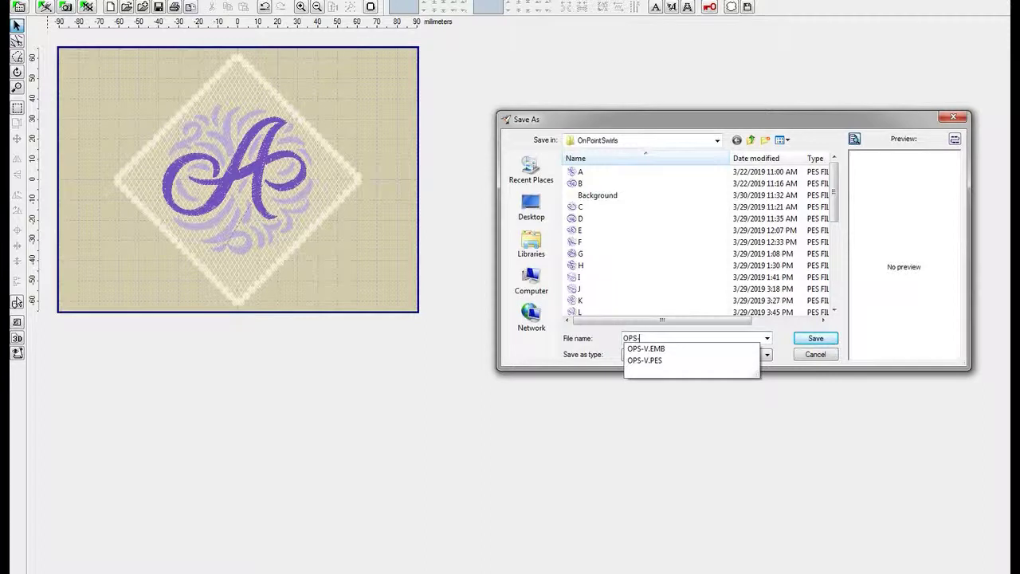
{"action": "type", "text": "A"}
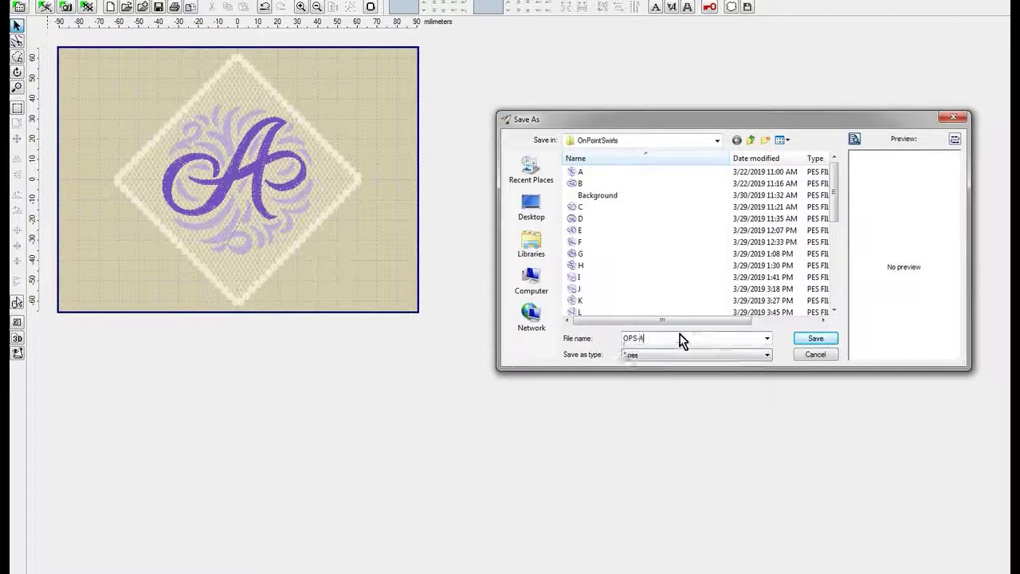
{"action": "left_click", "coordinate": [825, 342]}
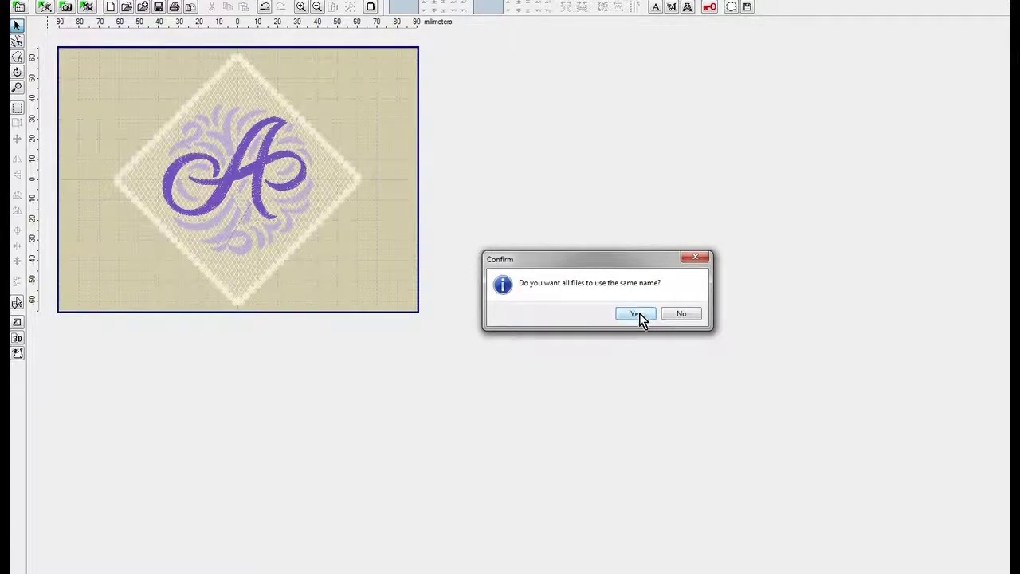
- Use the same name for all files, keep the hoop-dependent PES version, and join the objects into a single object
{"action": "left_click", "coordinate": [640, 313]}
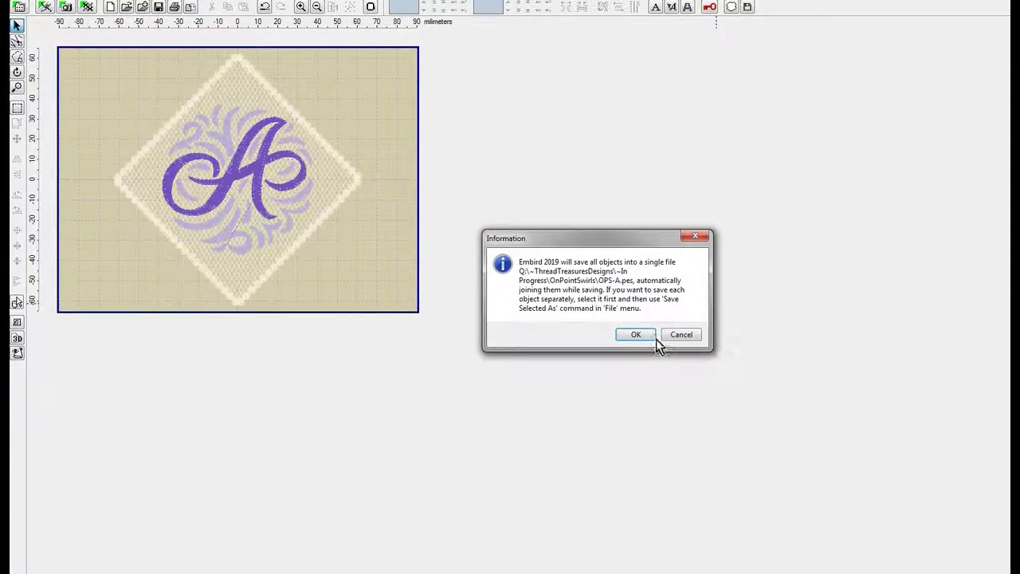
{"action": "left_click", "coordinate": [638, 340]}
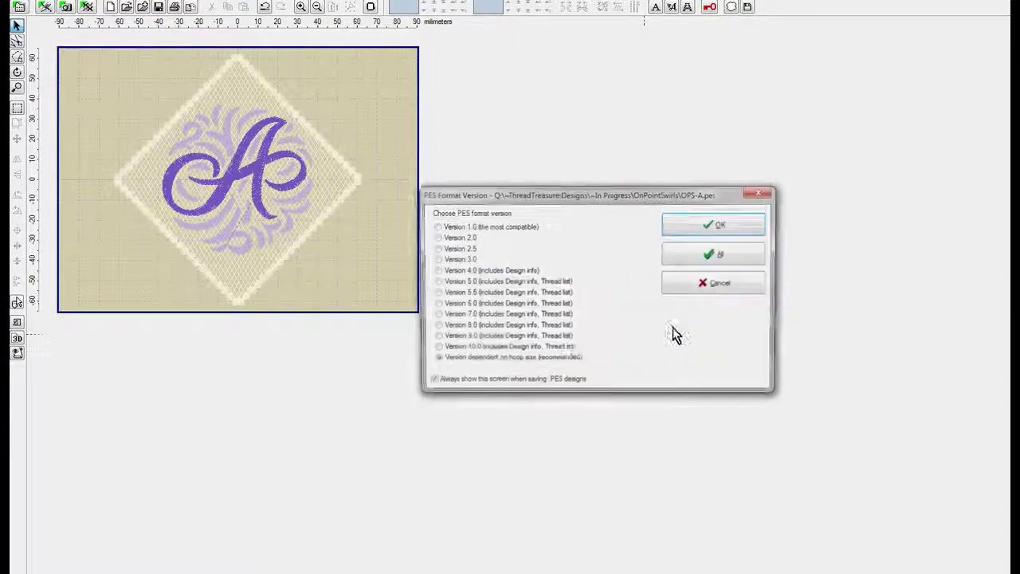
{"action": "left_click", "coordinate": [737, 227]}
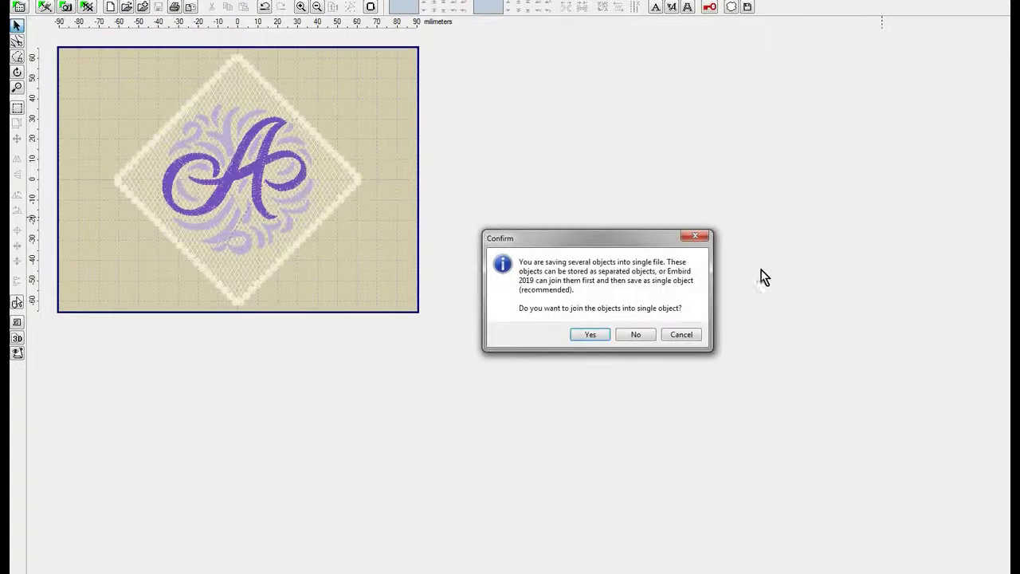
{"action": "left_click", "coordinate": [588, 335]}
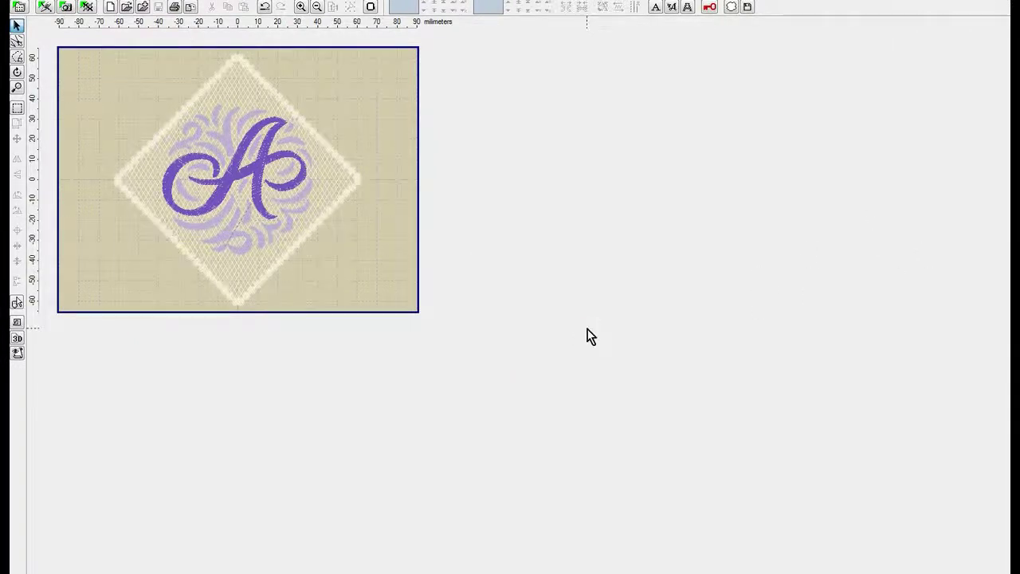
- Switch to the OnPointSwirls folder window and check the saved OPS-A files
{"action": "key", "text": "alt+Tab"}
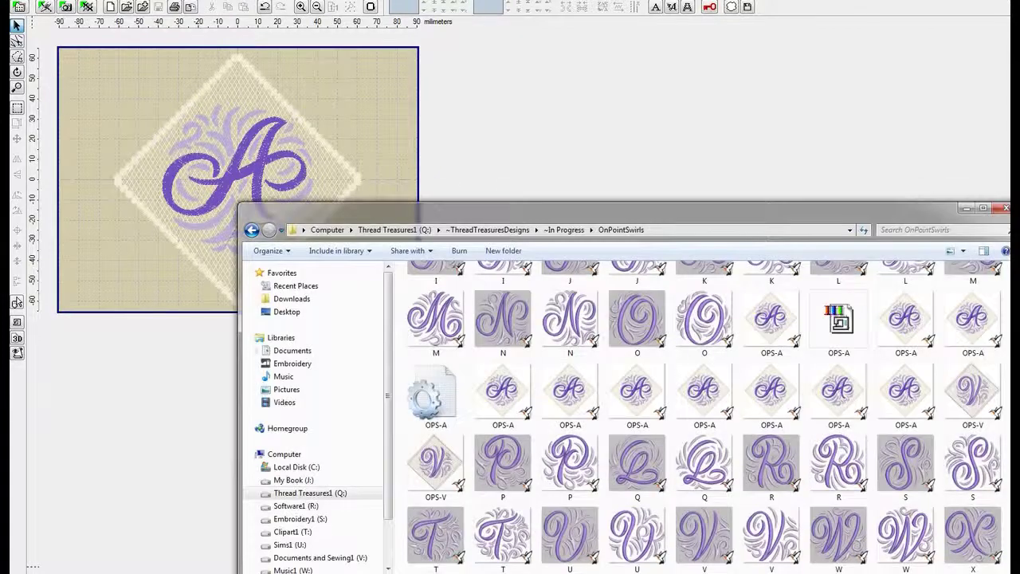
{"action": "scroll", "coordinate": [702, 370], "scroll_direction": "down", "scroll_amount": 4}
{"action": "scroll", "coordinate": [745, 353], "scroll_direction": "up", "scroll_amount": 3}
{"action": "scroll", "coordinate": [751, 360], "scroll_direction": "down", "scroll_amount": 3}
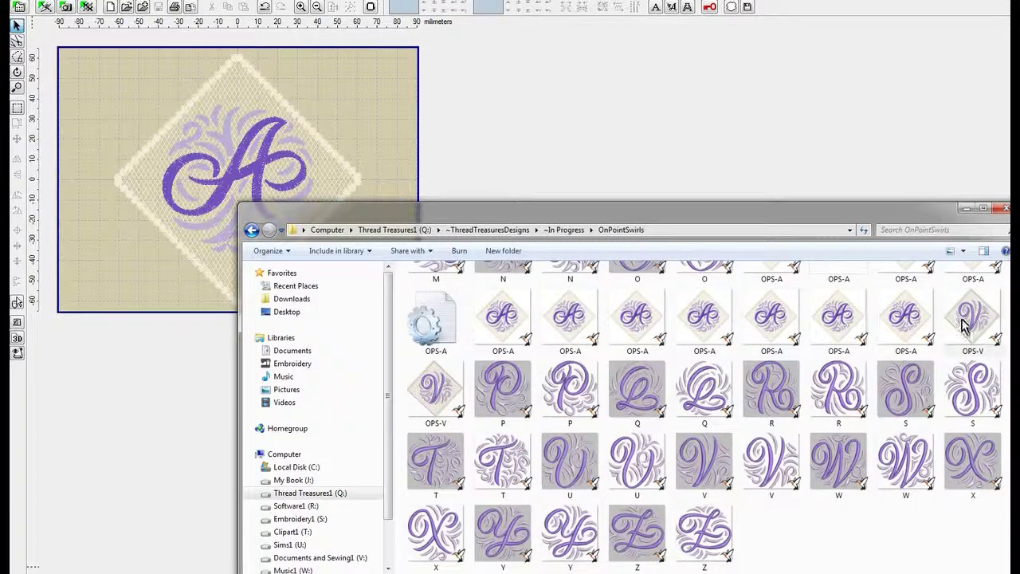
- Look through the saved OPS-A files in the OnPointSwirls folder window, and minimize the window to return to Embird
{"action": "scroll", "coordinate": [837, 431], "scroll_direction": "up", "scroll_amount": 3}
{"action": "scroll", "coordinate": [832, 375], "scroll_direction": "down", "scroll_amount": 3}
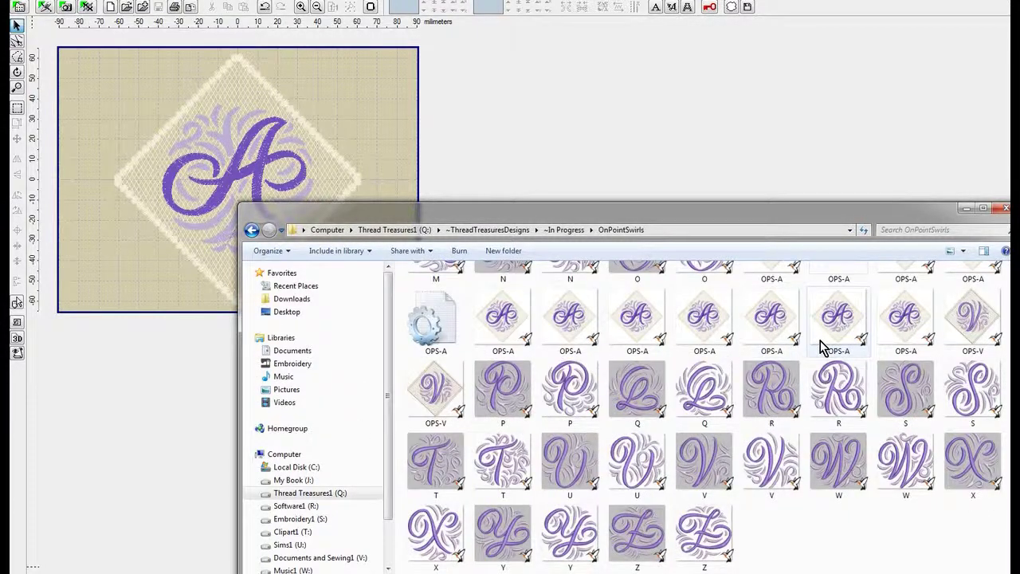
{"action": "left_click_drag", "start_coordinate": [884, 209], "coordinate": [849, 73]}
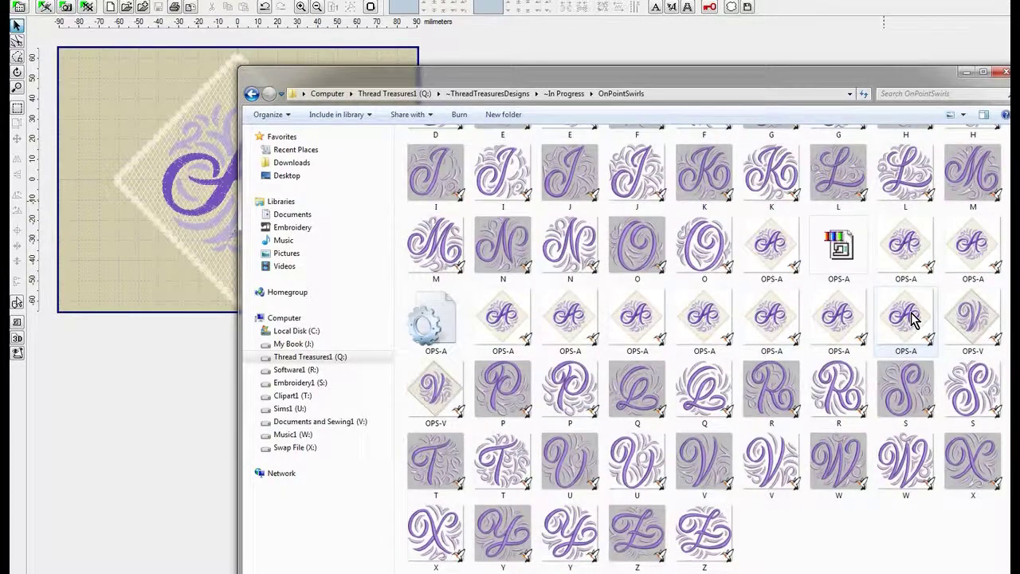
{"action": "scroll", "coordinate": [478, 215], "scroll_direction": "up", "scroll_amount": 1}
{"action": "scroll", "coordinate": [458, 168], "scroll_direction": "down", "scroll_amount": 1}
{"action": "scroll", "coordinate": [460, 168], "scroll_direction": "up", "scroll_amount": 3}
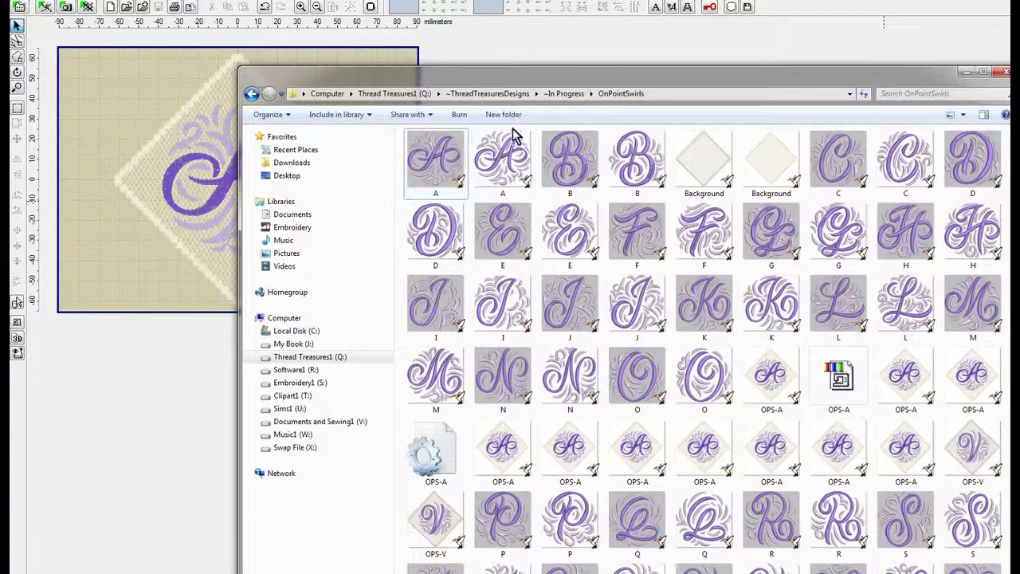
{"action": "left_click", "coordinate": [965, 73]}
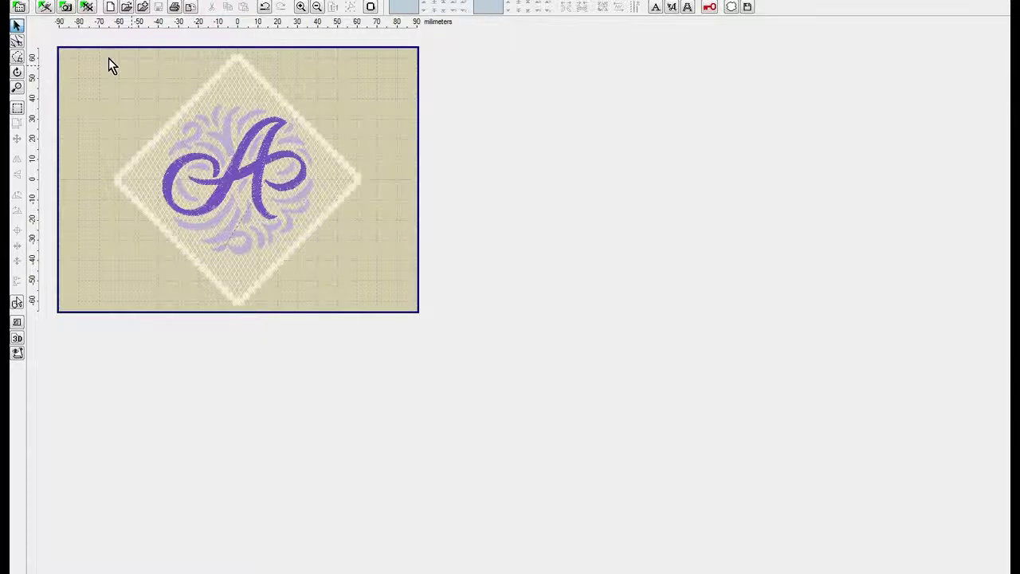
- Undo the rotation and the merge of the letter A design on the diamond background
{"action": "left_click", "coordinate": [81, 2]}
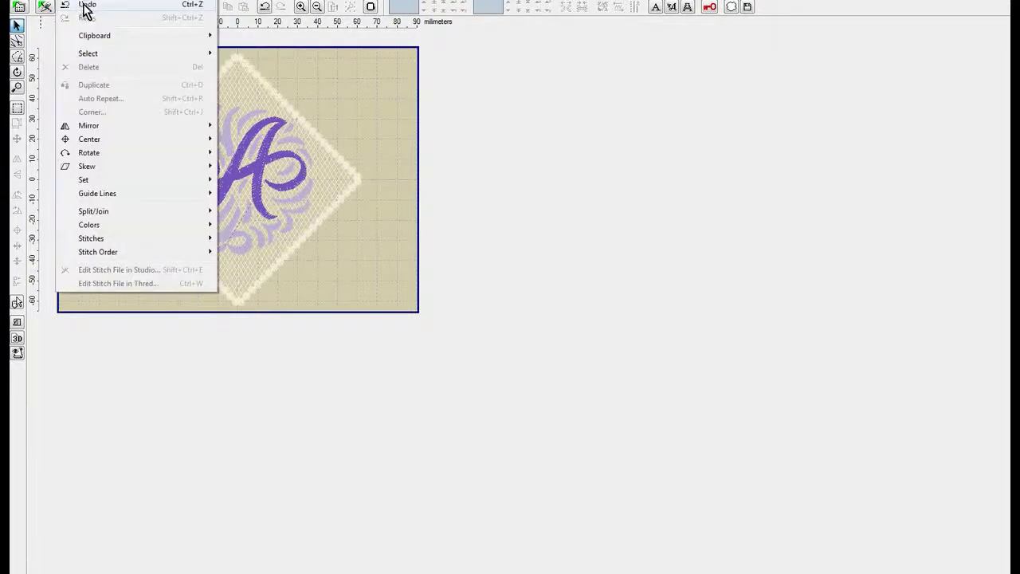
{"action": "left_click", "coordinate": [84, 4]}
{"action": "left_click", "coordinate": [81, 1]}
{"action": "left_click", "coordinate": [80, 4]}
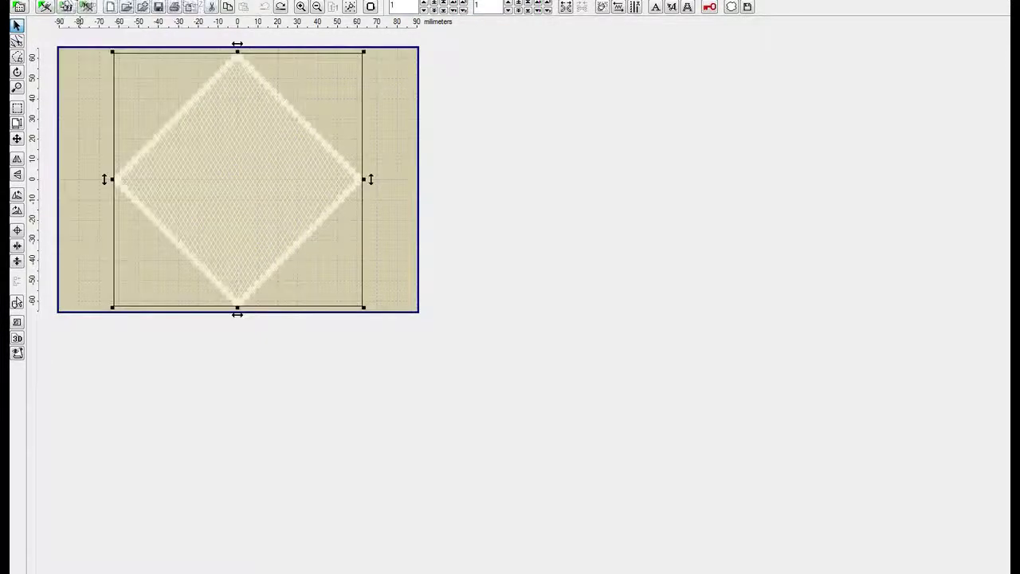
- Merge the B.PES design from the OnPointSwirls folder onto the diamond background
{"action": "left_click", "coordinate": [16, 3]}
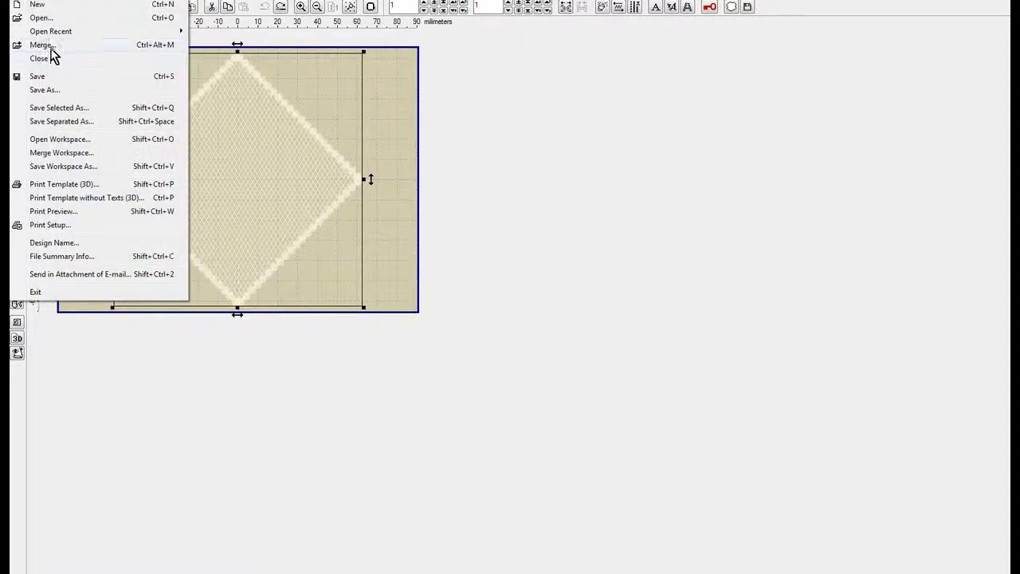
{"action": "left_click", "coordinate": [51, 45]}
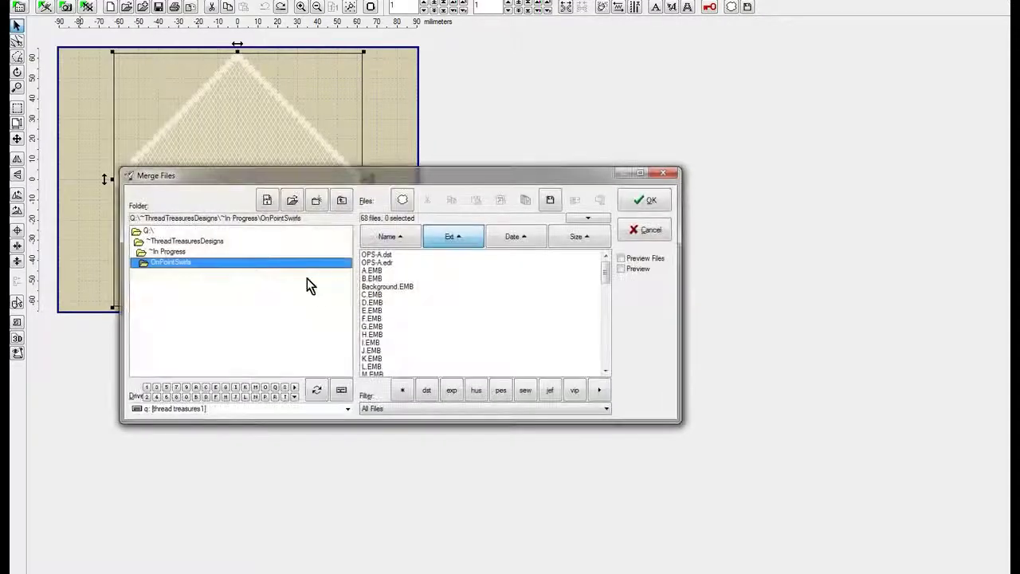
{"action": "left_click_drag", "start_coordinate": [606, 268], "coordinate": [602, 323]}
{"action": "left_click", "coordinate": [371, 287]}
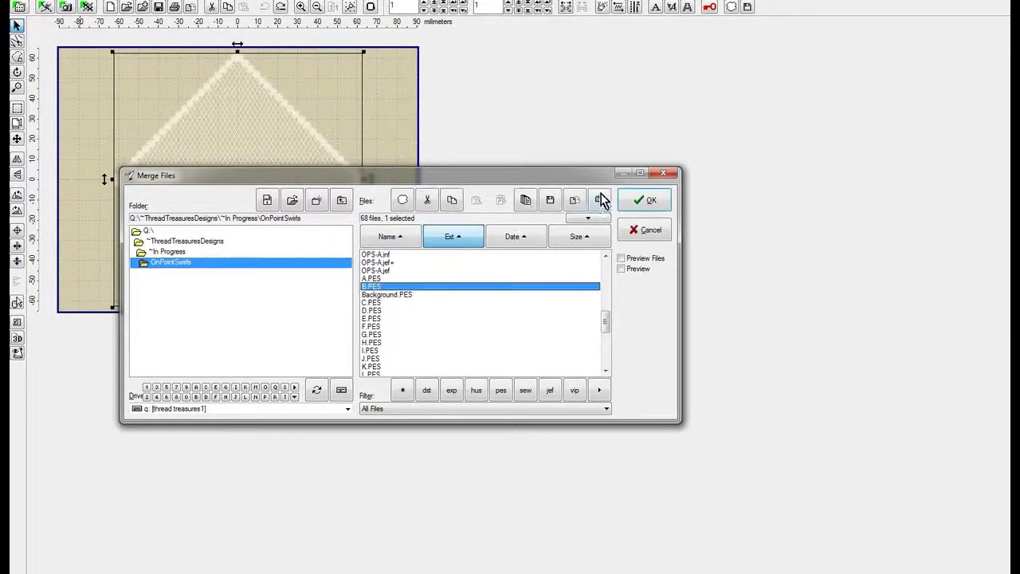
{"action": "left_click", "coordinate": [644, 201]}
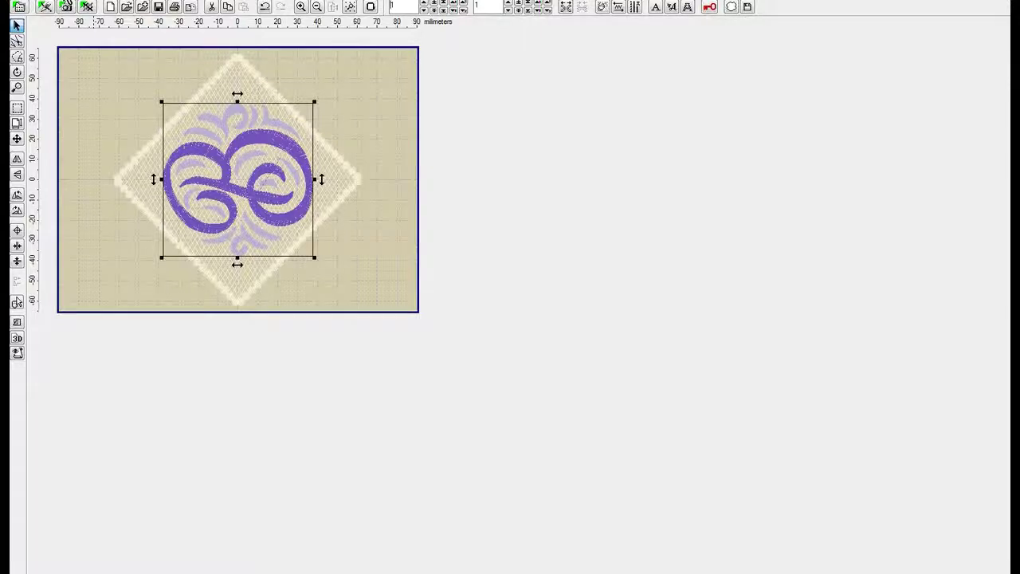
- Rotate the letter B design right so it stands upright on the diamond
{"action": "left_click", "coordinate": [72, 1]}
{"action": "mouse_move", "coordinate": [107, 155]}
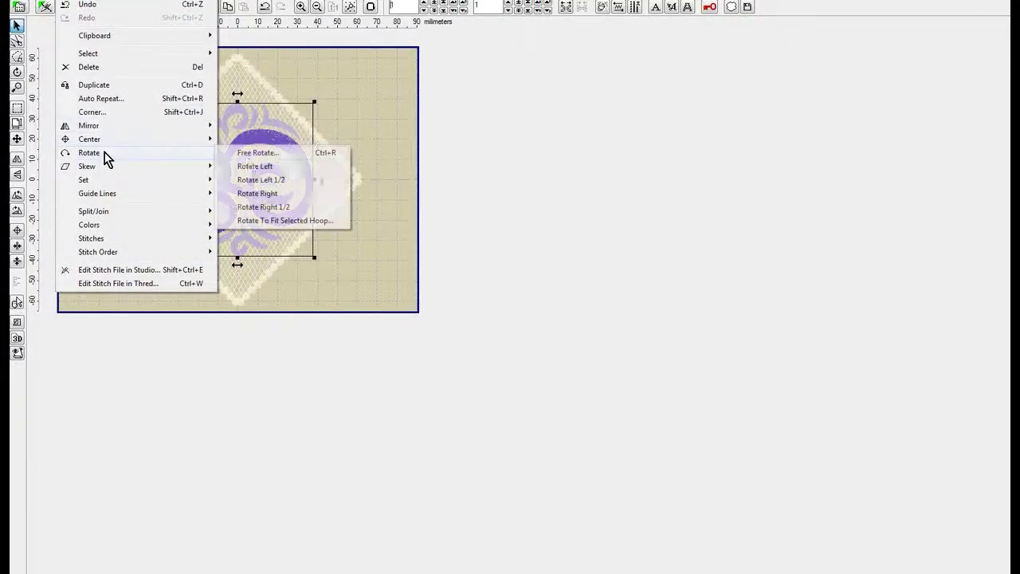
{"action": "left_click", "coordinate": [268, 193]}
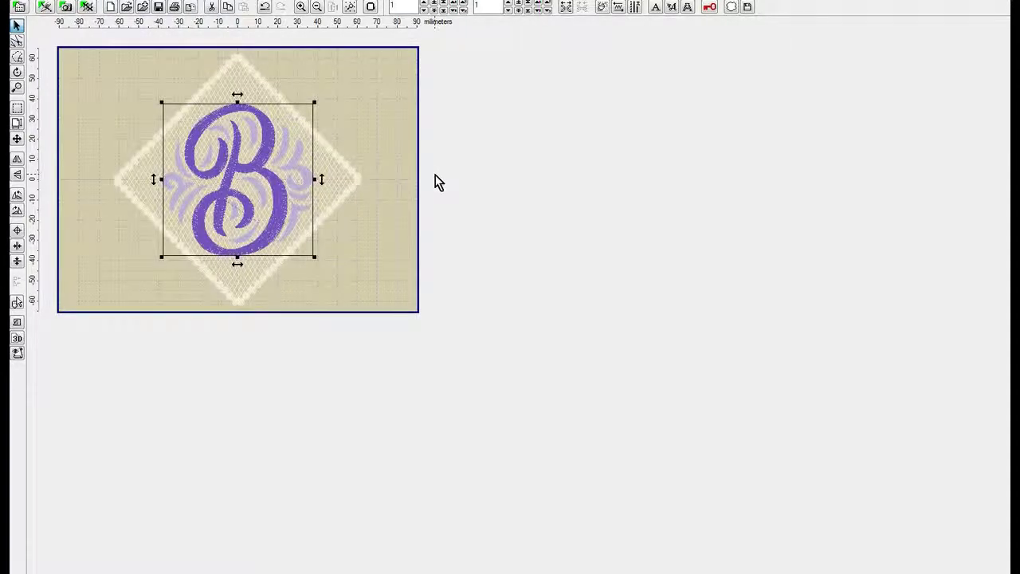
- Save the combined design as OPS-B in the OnPointSwirls folder, keeping the ten preselected file formats
{"action": "left_click", "coordinate": [17, 6]}
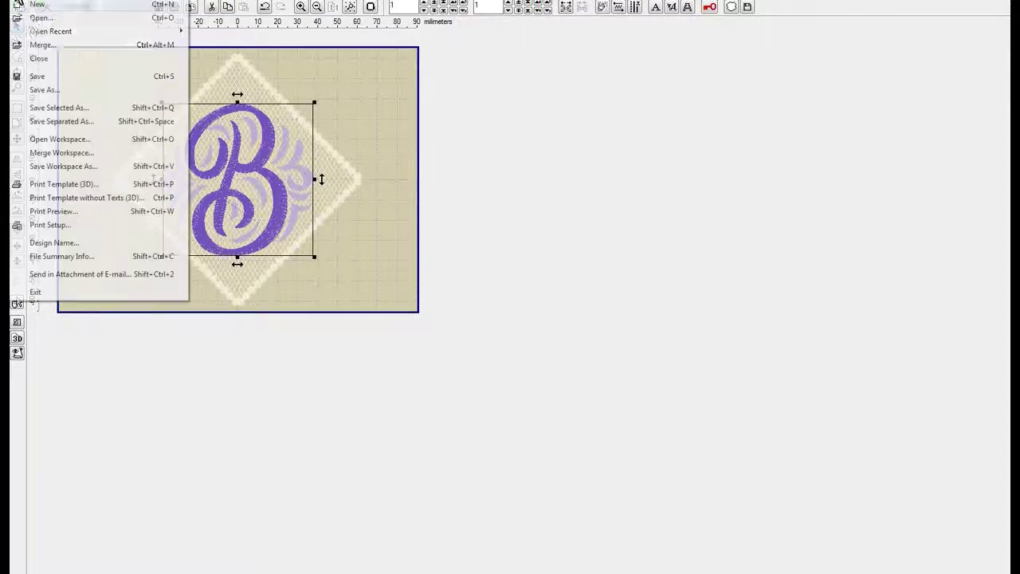
{"action": "left_click", "coordinate": [54, 92]}
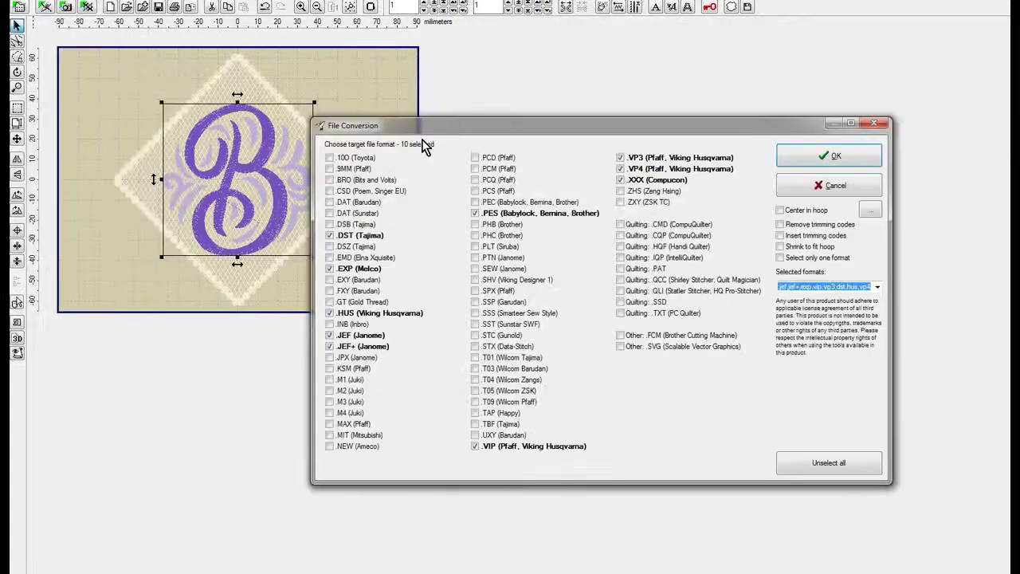
{"action": "left_click", "coordinate": [792, 155]}
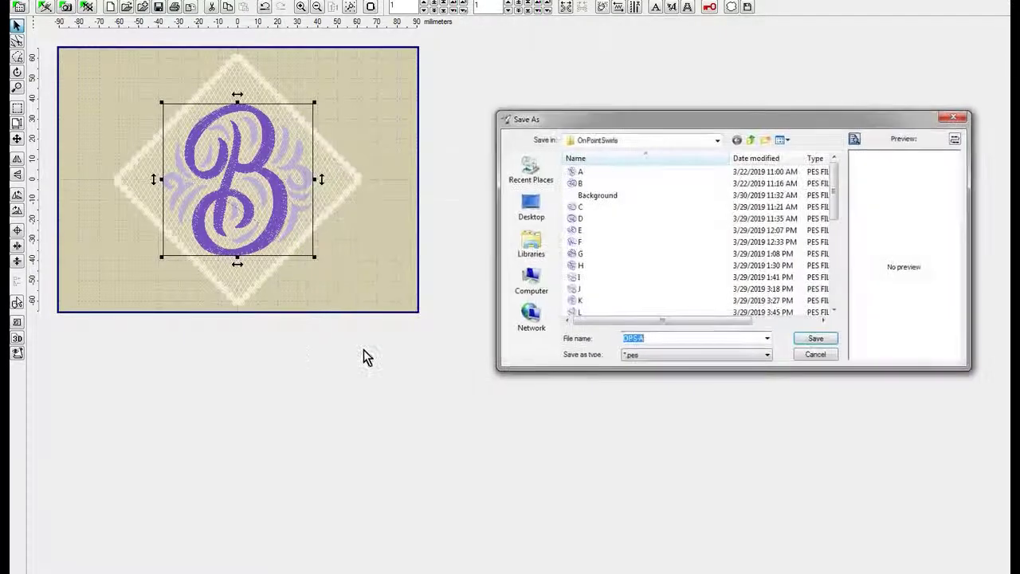
{"action": "left_click", "coordinate": [649, 339]}
{"action": "key", "text": "BackSpace"}
{"action": "type", "text": "B"}
{"action": "left_click", "coordinate": [815, 340]}
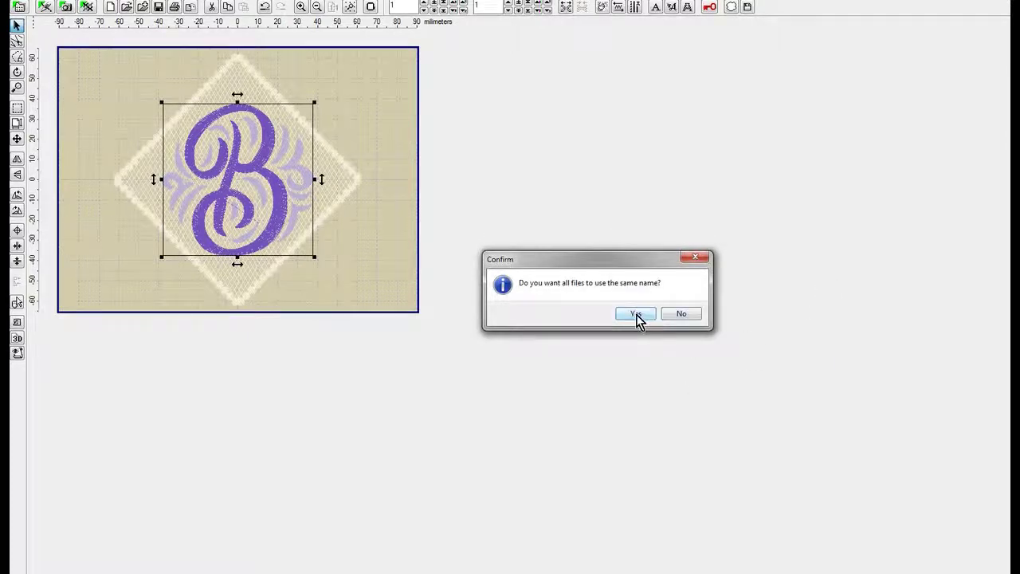
- Use the same name for all OPS-B files, keep the hoop-dependent PES version, and join the objects into a single object
{"action": "left_click", "coordinate": [635, 315]}
{"action": "left_click", "coordinate": [637, 337]}
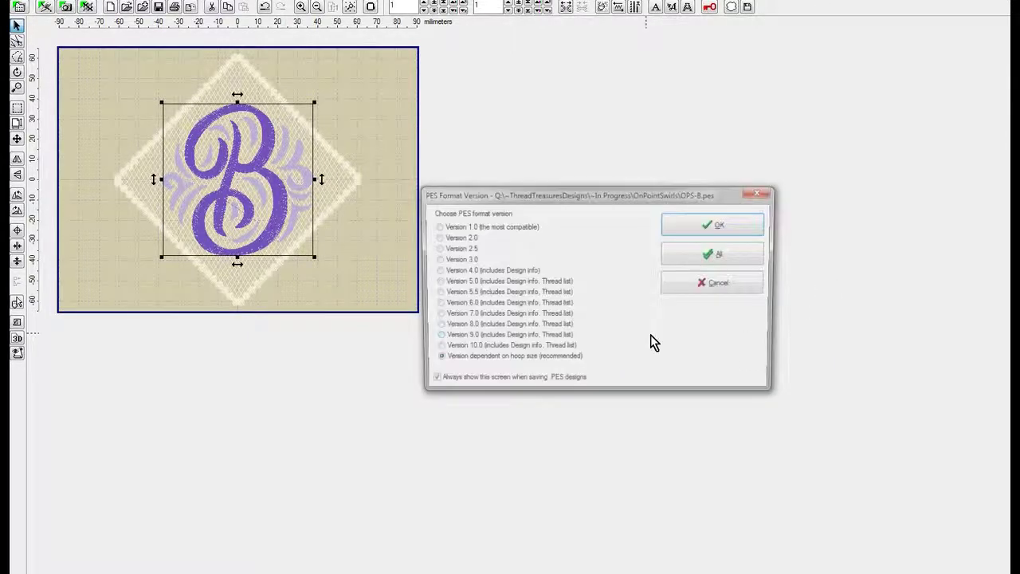
{"action": "left_click", "coordinate": [718, 227]}
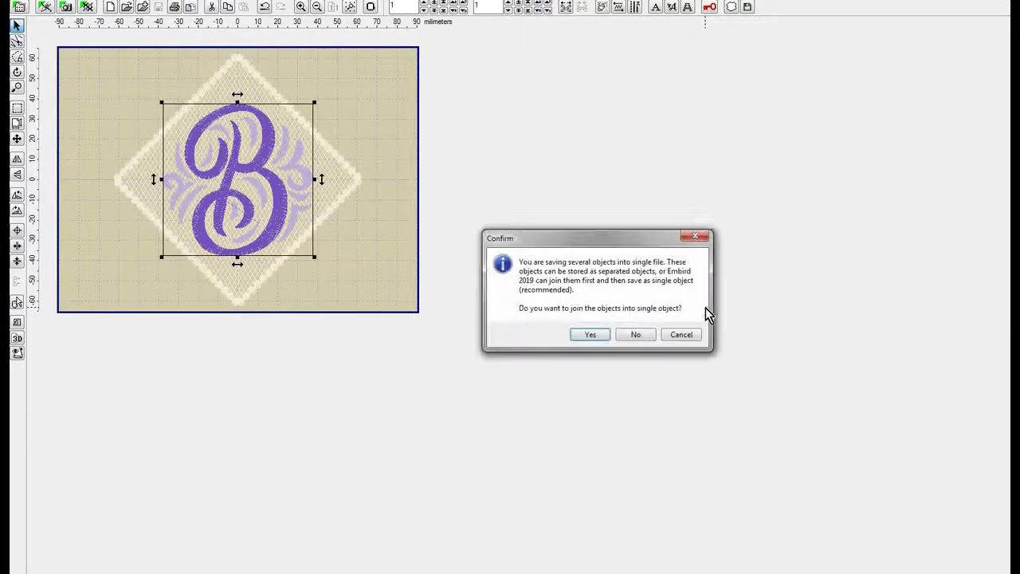
{"action": "left_click", "coordinate": [604, 337]}
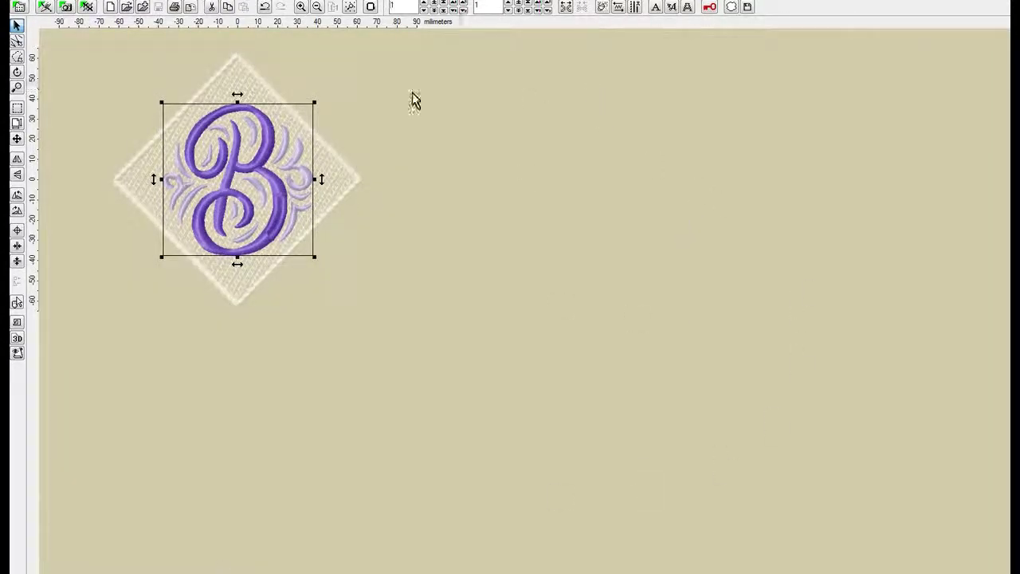
- Undo the rotation and the merge of the letter B design on the diamond background
{"action": "left_click", "coordinate": [68, 7]}
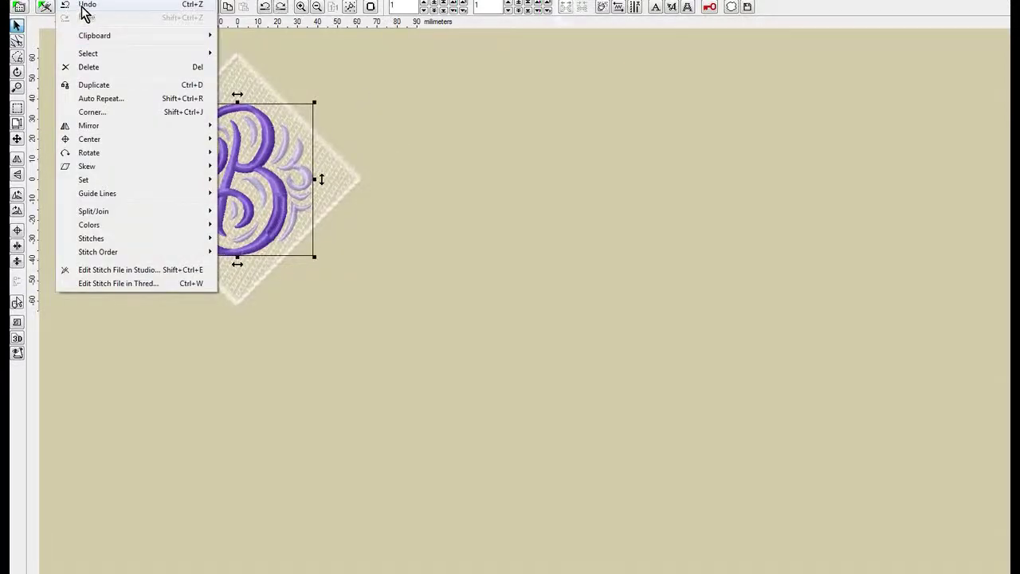
{"action": "left_click", "coordinate": [82, 6]}
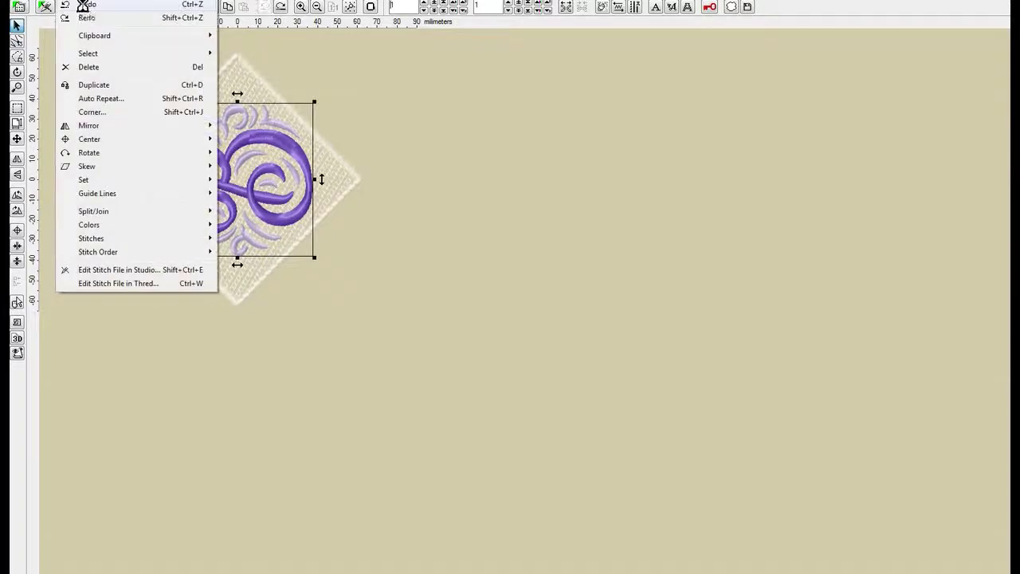
{"action": "left_click", "coordinate": [80, 7]}
- Merge the C.PES design from the OnPointSwirls folder onto the diamond background
{"action": "left_click", "coordinate": [18, 6]}
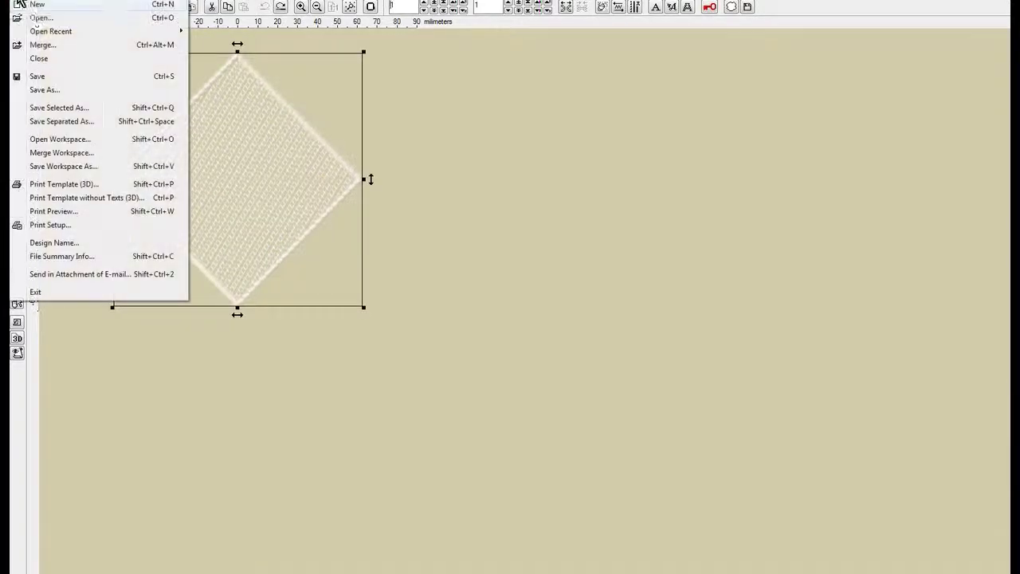
{"action": "left_click", "coordinate": [44, 45]}
{"action": "left_click_drag", "start_coordinate": [605, 269], "coordinate": [605, 320]}
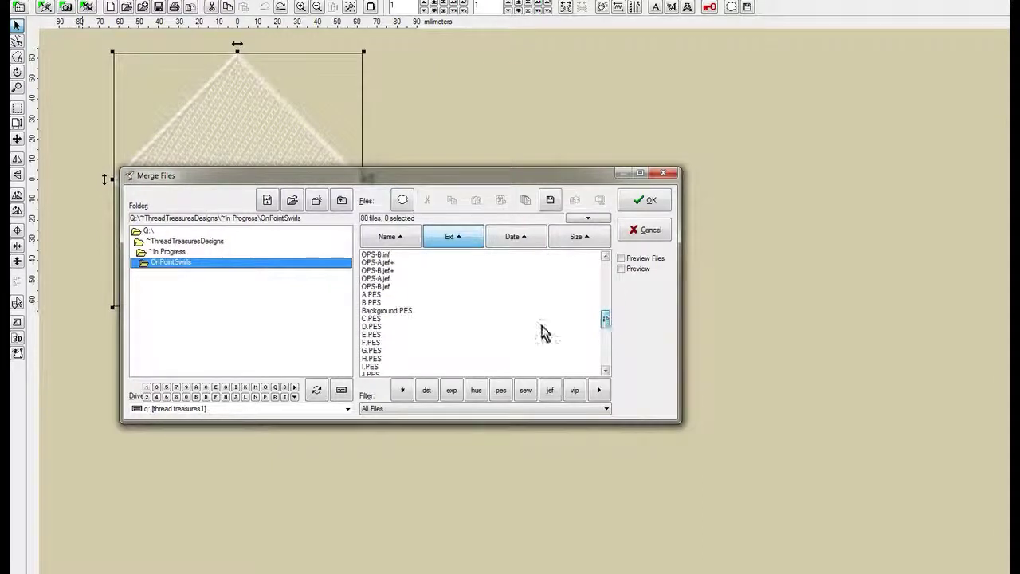
{"action": "left_click", "coordinate": [376, 311]}
{"action": "left_click", "coordinate": [645, 200]}
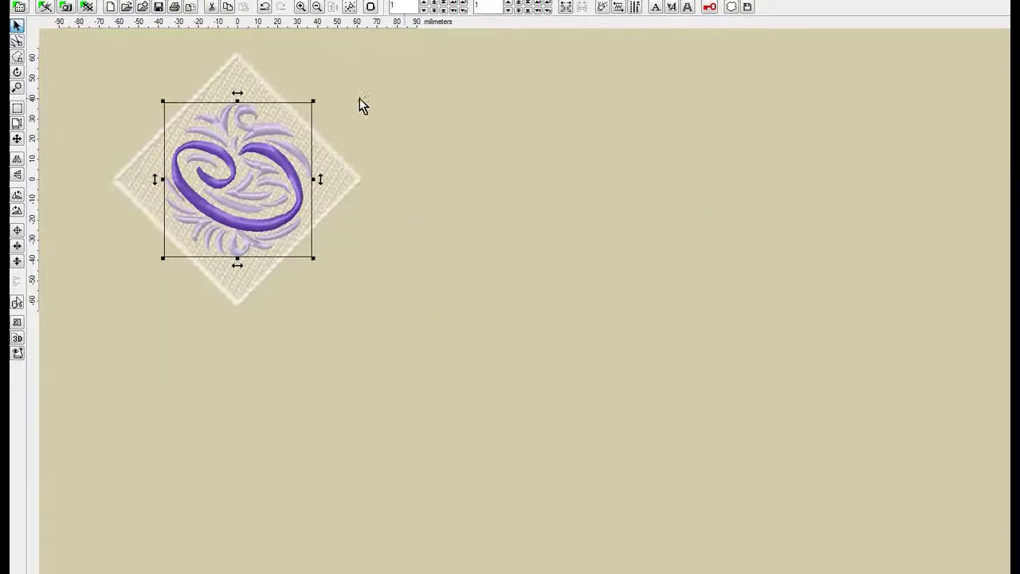
- Rotate the letter C design right so it stands upright on the diamond
{"action": "left_click", "coordinate": [64, 7]}
{"action": "mouse_move", "coordinate": [130, 152]}
{"action": "left_click", "coordinate": [248, 194]}
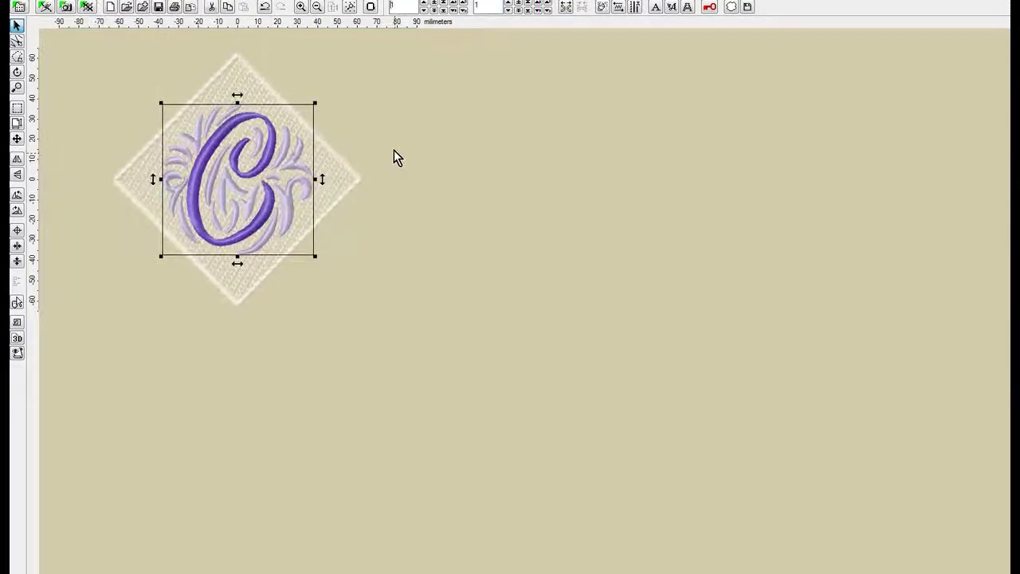
- Save the combined design as OPS-C in the OnPointSwirls folder, keeping the preselected file formats
{"action": "left_click", "coordinate": [17, 6]}
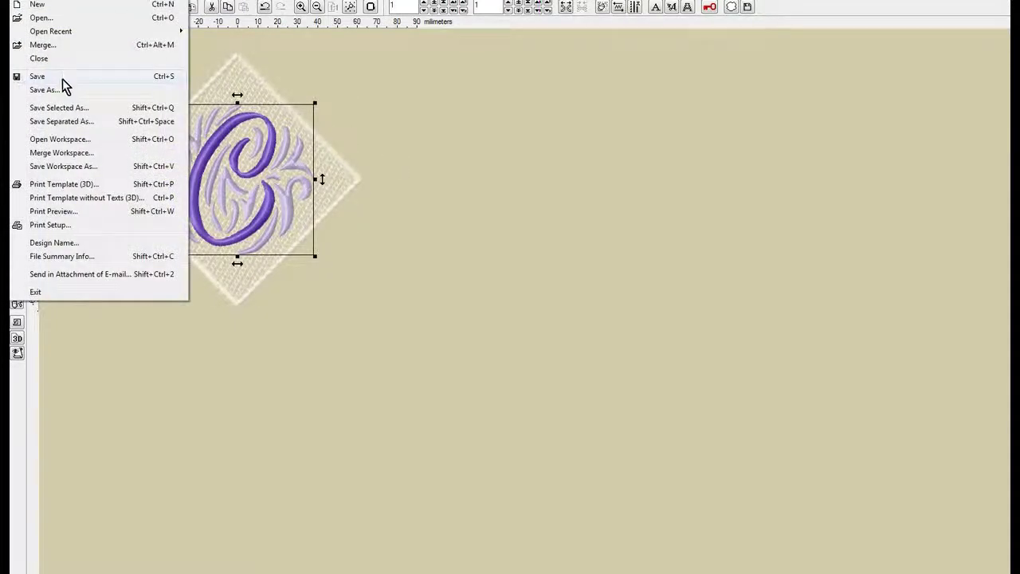
{"action": "left_click", "coordinate": [63, 90]}
{"action": "left_click", "coordinate": [827, 156]}
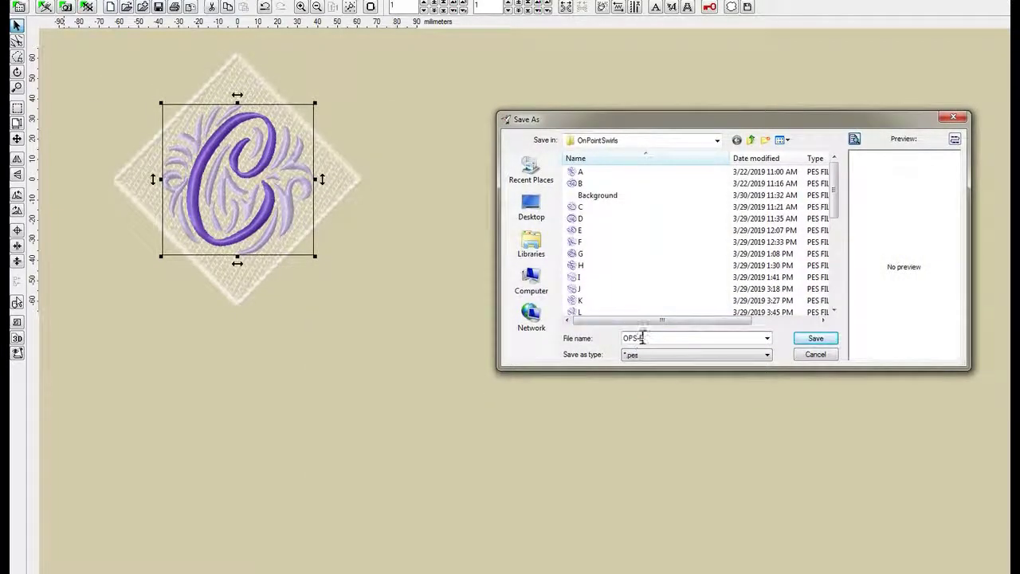
{"action": "double_click", "coordinate": [652, 338]}
{"action": "type", "text": "C"}
{"action": "left_click", "coordinate": [816, 343]}
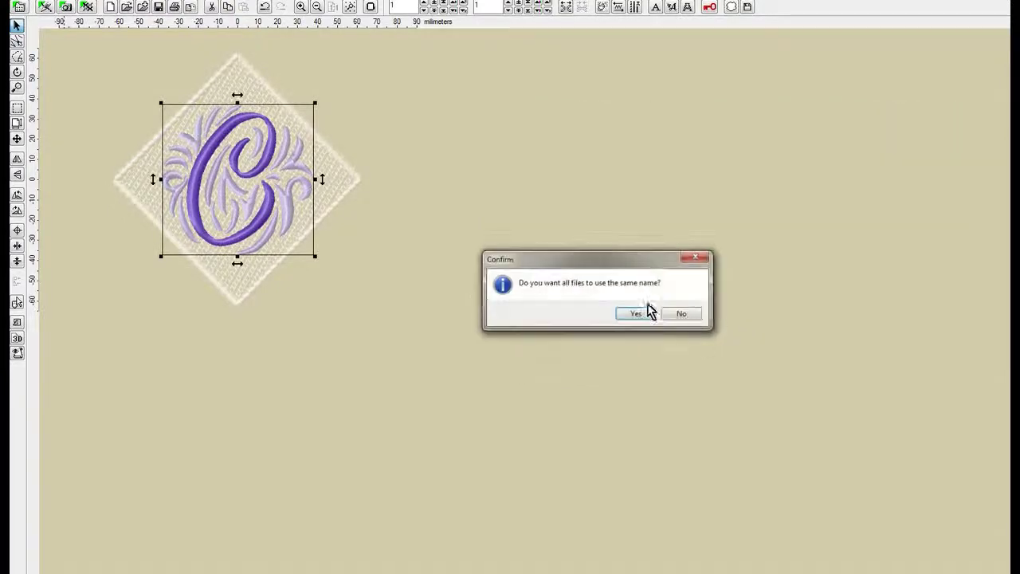
- Use the same name for all OPS-C files, keep the hoop-dependent PES version, and join the objects into a single object
{"action": "left_click", "coordinate": [635, 315]}
{"action": "left_click", "coordinate": [638, 334]}
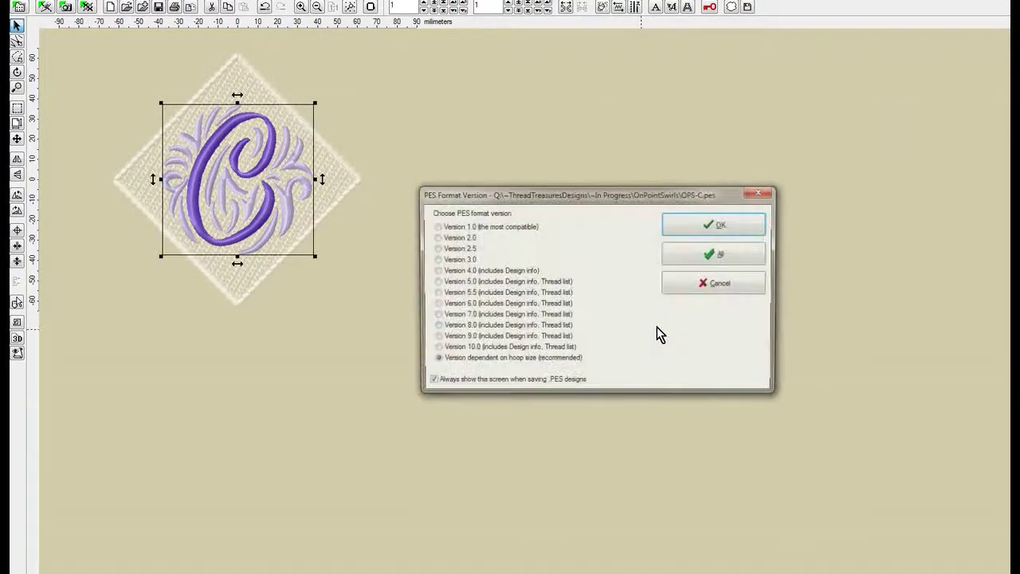
{"action": "left_click", "coordinate": [735, 226]}
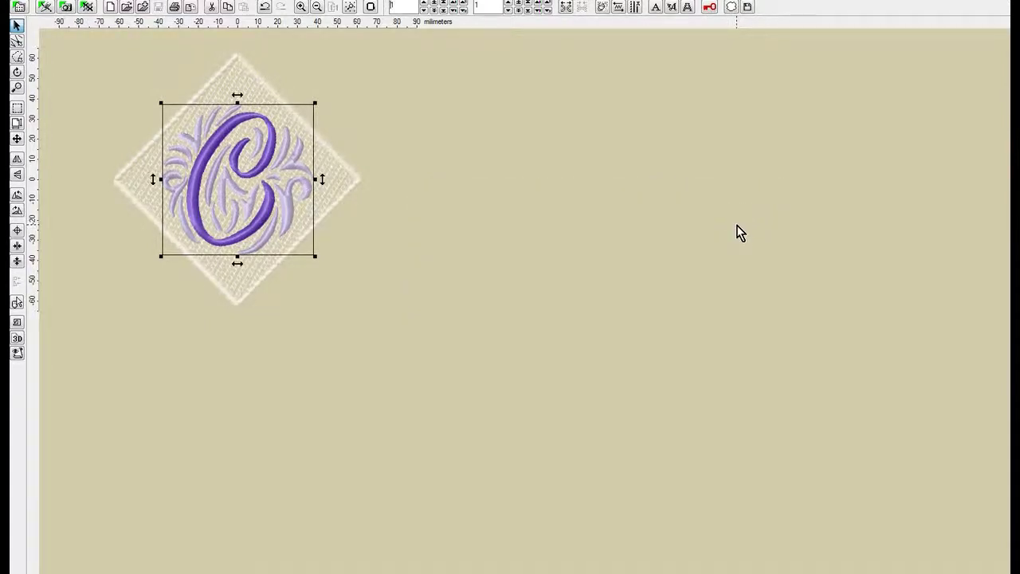
{"action": "left_click", "coordinate": [603, 338]}
{"action": "left_click", "coordinate": [605, 338]}
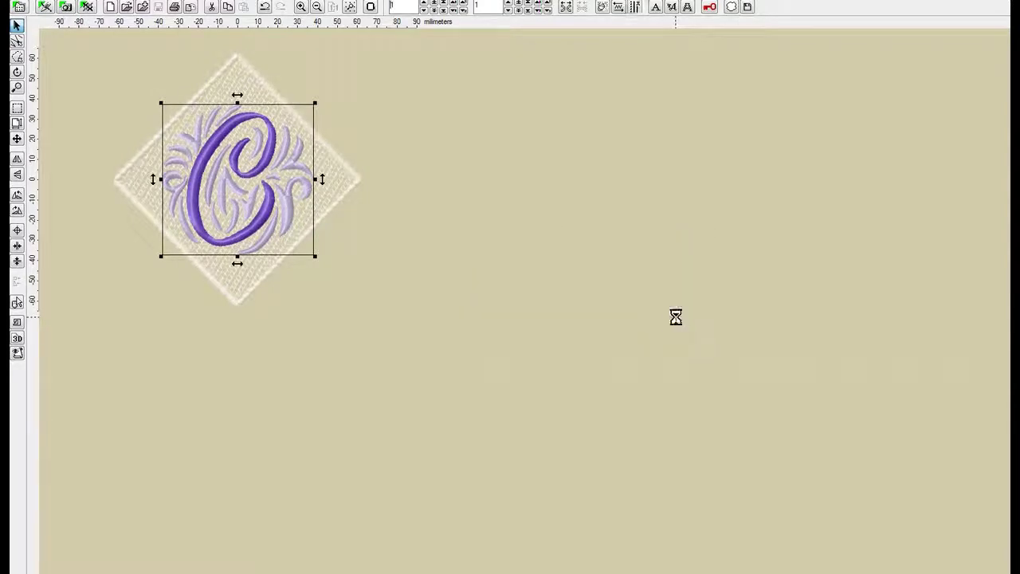